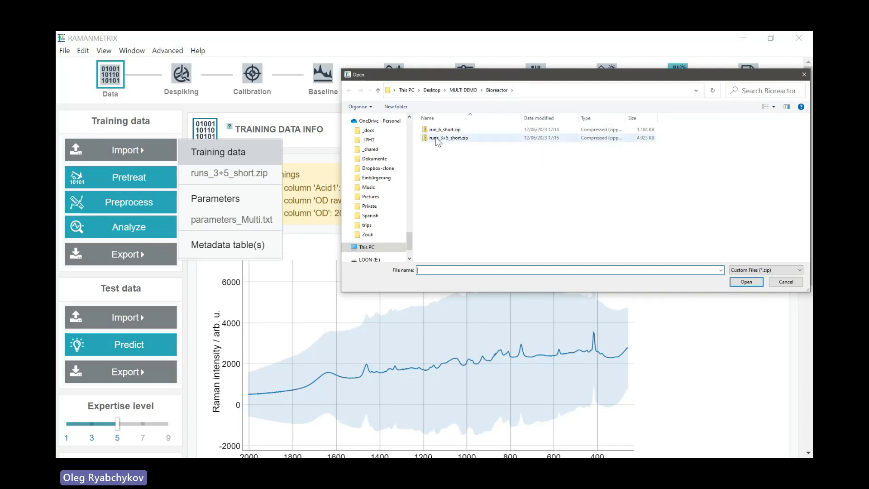
Import runs_3+5_short.zip from the Bioreactor folder as the training data
{"action": "left_click", "coordinate": [446, 139]}
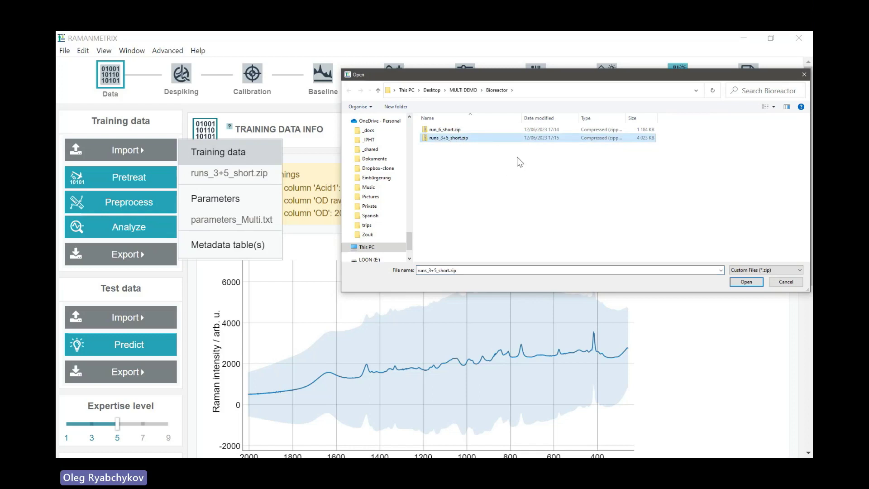
{"action": "left_click", "coordinate": [746, 282]}
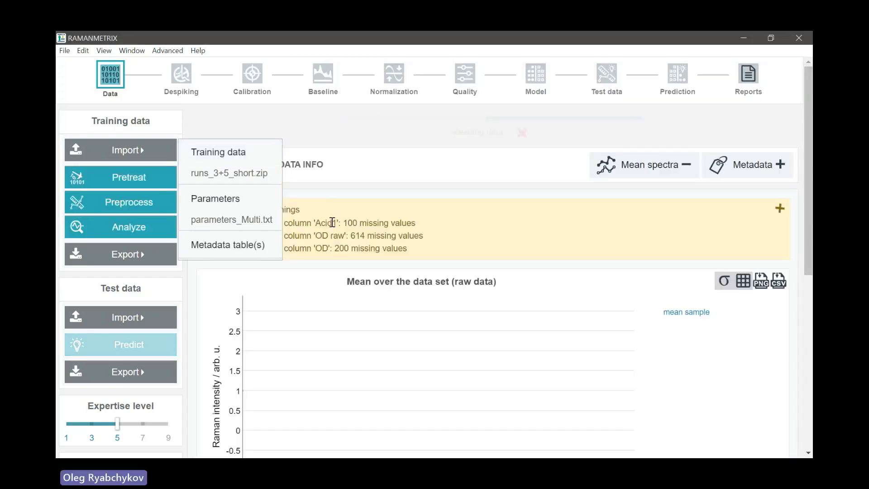
Read the data import warnings about the Acid1, OD raw and OD metadata columns, and collapse the warning list
{"action": "left_click_drag", "start_coordinate": [420, 214], "coordinate": [209, 172]}
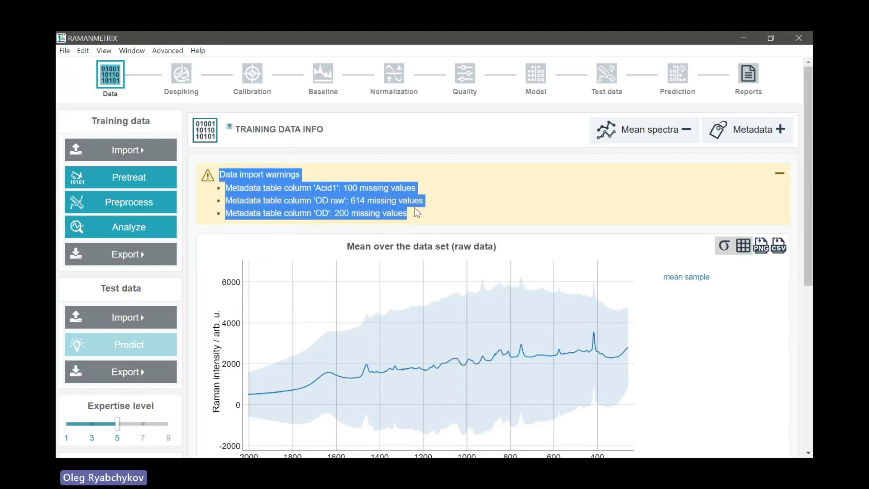
{"action": "left_click", "coordinate": [425, 216]}
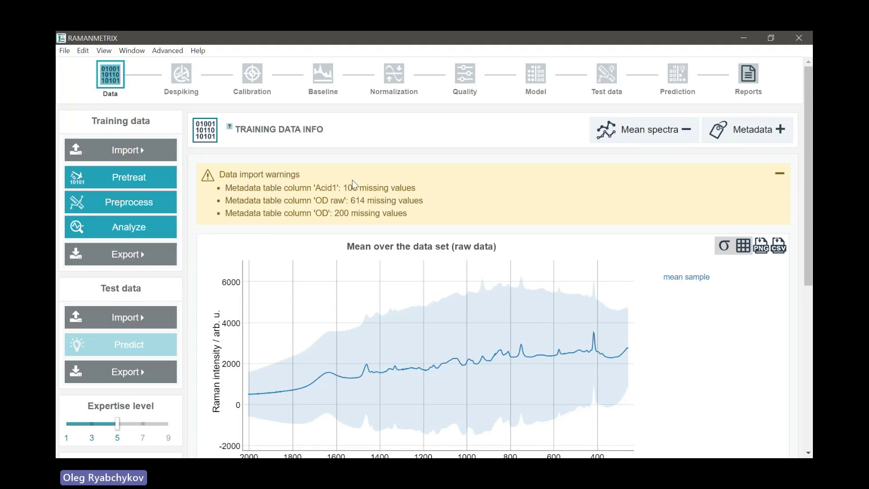
{"action": "double_click", "coordinate": [327, 186]}
{"action": "left_click_drag", "start_coordinate": [316, 200], "coordinate": [341, 200]}
{"action": "double_click", "coordinate": [328, 187]}
{"action": "left_click_drag", "start_coordinate": [226, 188], "coordinate": [423, 221]}
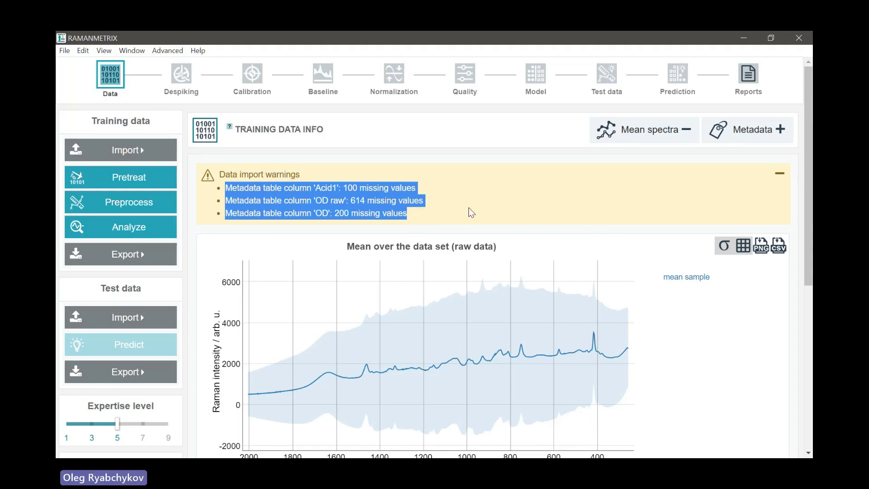
{"action": "left_click", "coordinate": [779, 177]}
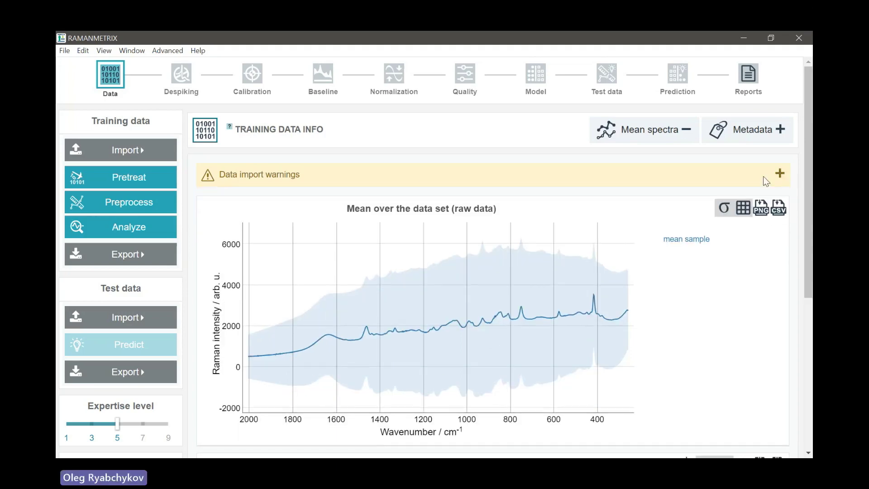
Examine the raw mean spectrum over the data set and the individual mean spectra of the samples from batches 3 and 5
{"action": "scroll", "coordinate": [488, 267], "scroll_direction": "down", "scroll_amount": 3}
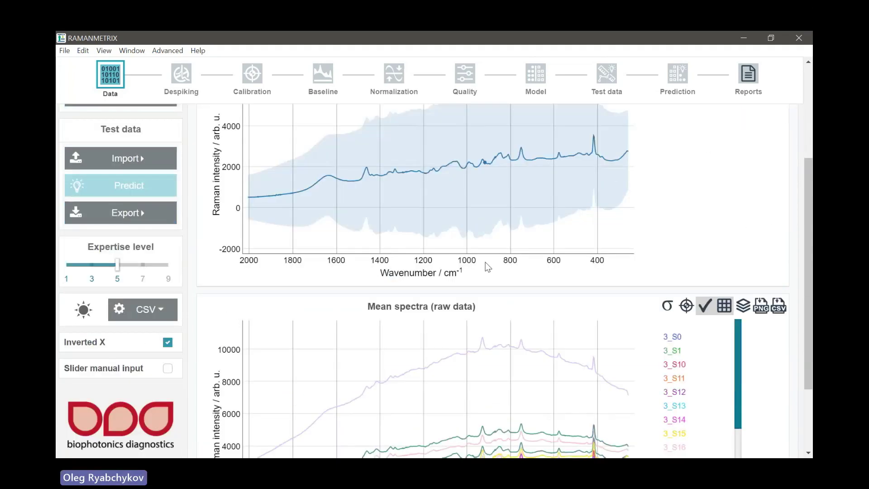
{"action": "scroll", "coordinate": [488, 267], "scroll_direction": "down", "scroll_amount": 2}
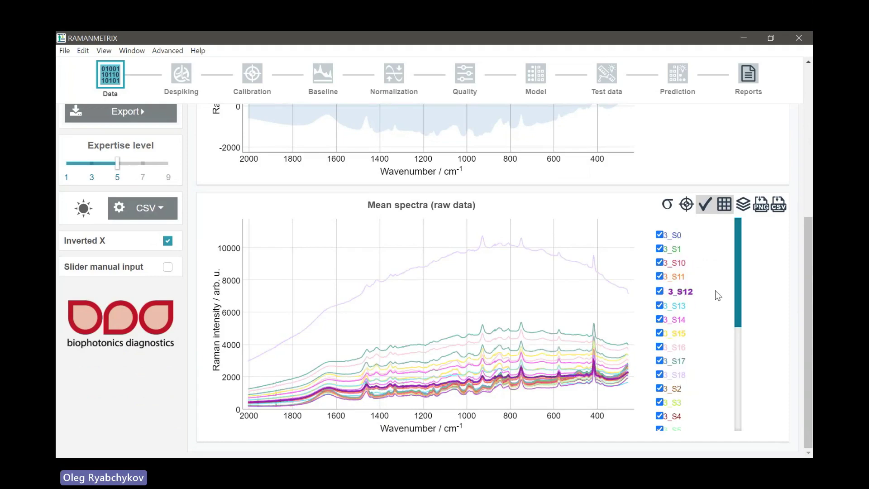
{"action": "scroll", "coordinate": [681, 362], "scroll_direction": "down", "scroll_amount": 1}
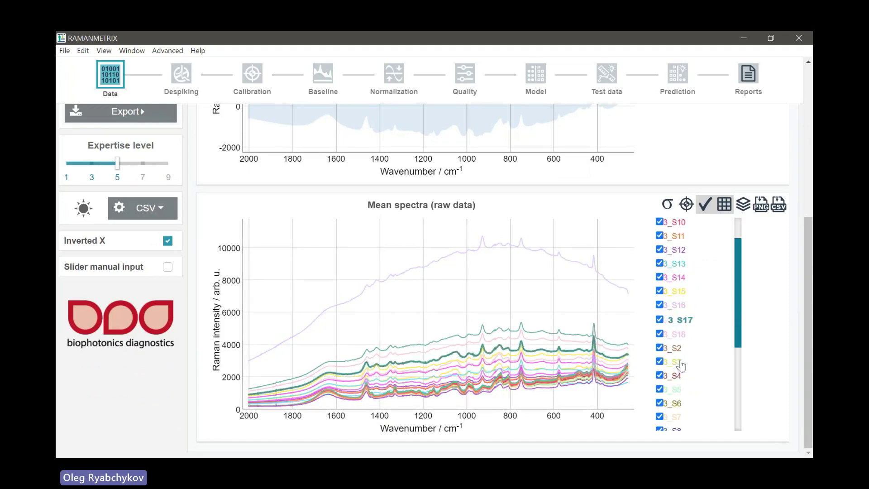
{"action": "scroll", "coordinate": [681, 364], "scroll_direction": "down", "scroll_amount": 3}
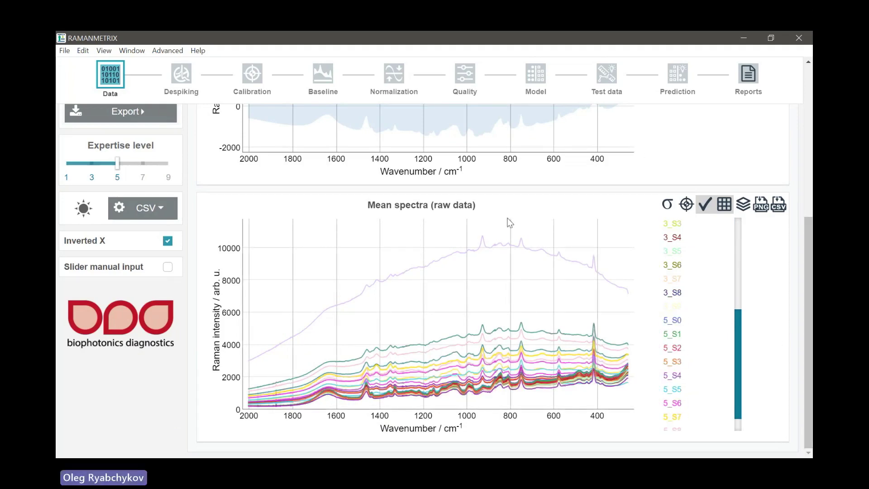
{"action": "mouse_move", "coordinate": [686, 235]}
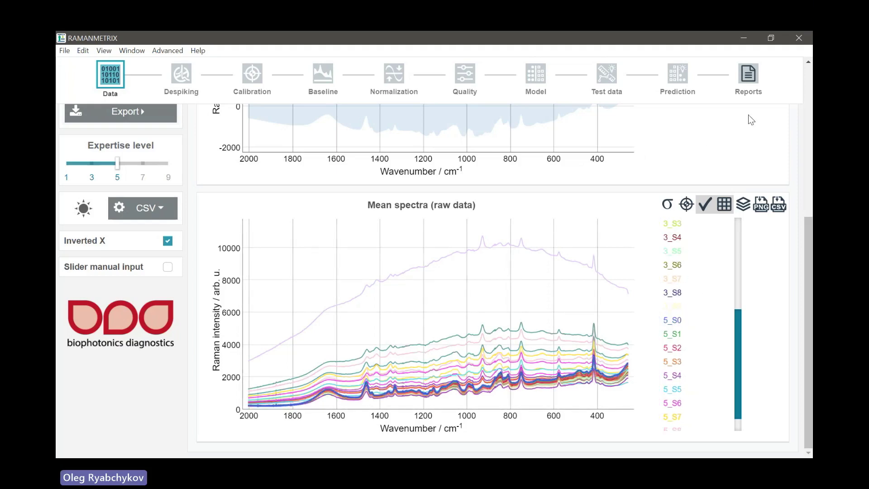
{"action": "scroll", "coordinate": [588, 136], "scroll_direction": "up", "scroll_amount": 5}
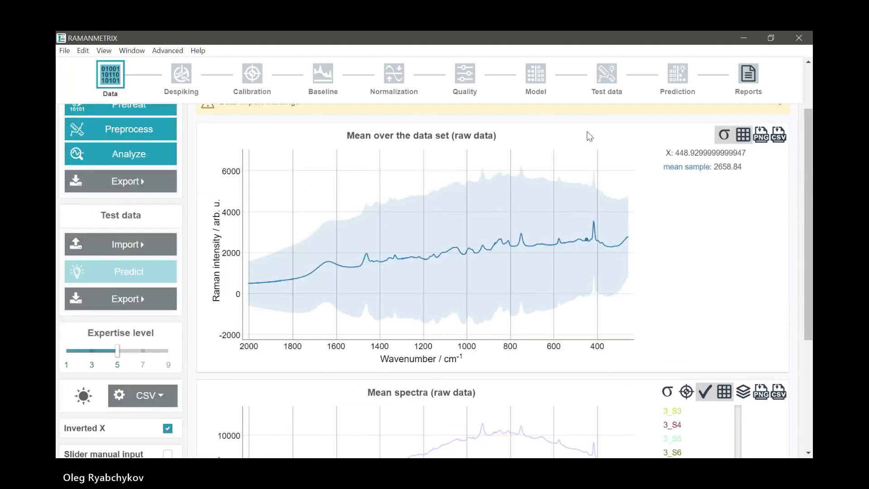
{"action": "scroll", "coordinate": [586, 132], "scroll_direction": "up", "scroll_amount": 1}
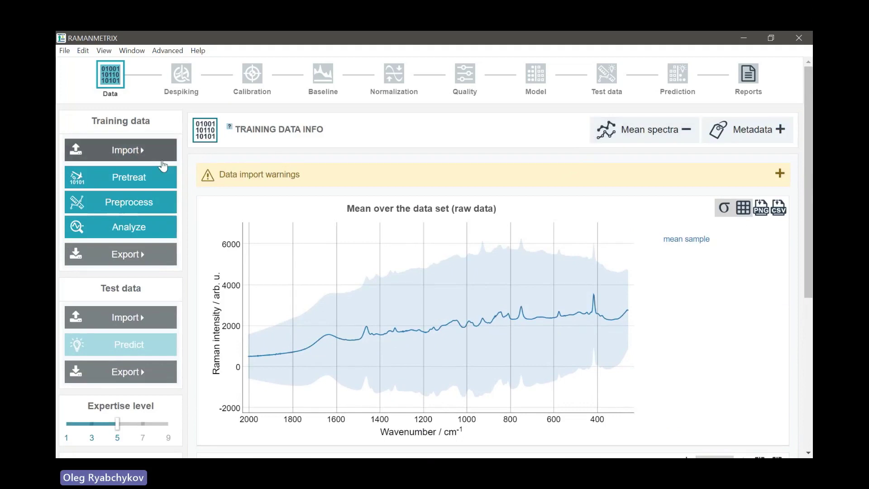
Run the analysis on the training data and inspect the despiked spectra in the Despiking stage
{"action": "left_click", "coordinate": [136, 228]}
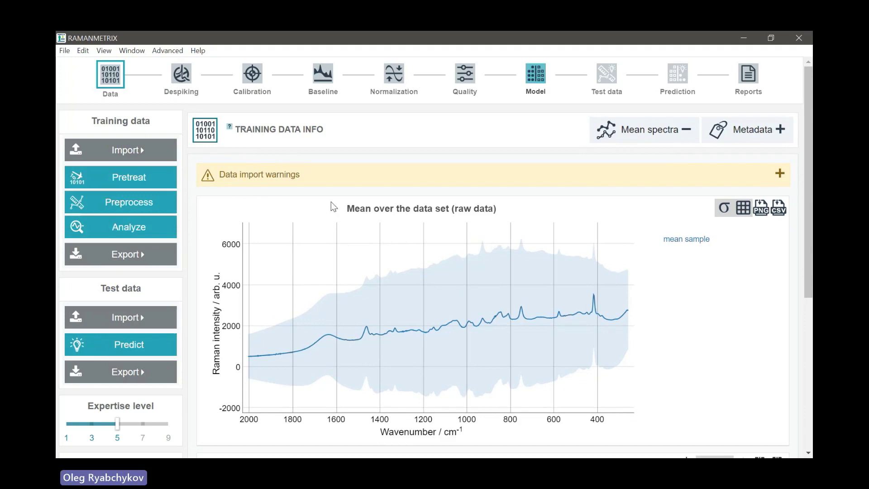
{"action": "left_click", "coordinate": [183, 75]}
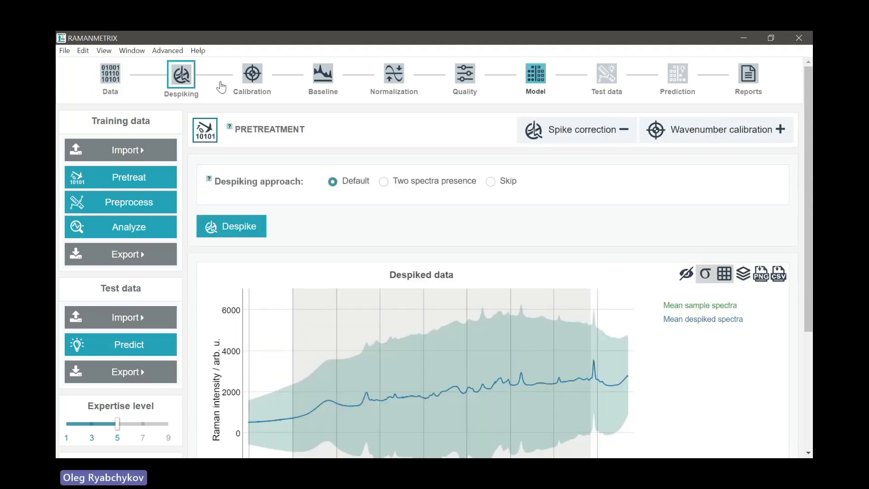
{"action": "scroll", "coordinate": [574, 189], "scroll_direction": "down", "scroll_amount": 3}
{"action": "scroll", "coordinate": [575, 187], "scroll_direction": "up", "scroll_amount": 2}
{"action": "scroll", "coordinate": [575, 186], "scroll_direction": "up", "scroll_amount": 2}
Raise the expertise level to 9 to view the advanced despiking options, and return it to 5
{"action": "left_click_drag", "start_coordinate": [117, 423], "coordinate": [179, 432]}
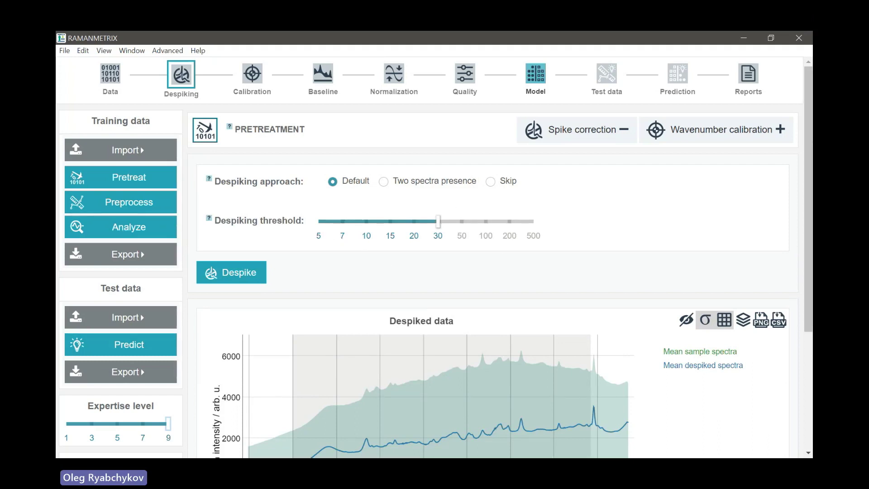
{"action": "left_click_drag", "start_coordinate": [167, 428], "coordinate": [117, 425]}
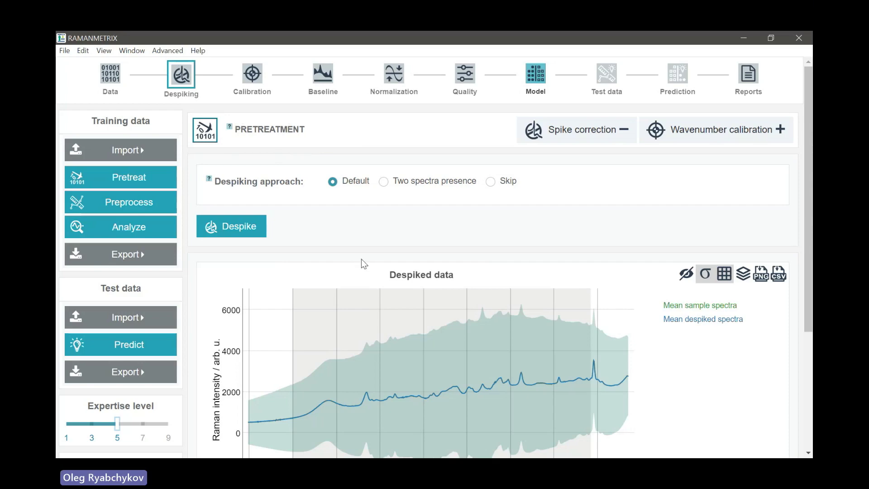
{"action": "scroll", "coordinate": [364, 264], "scroll_direction": "down", "scroll_amount": 2}
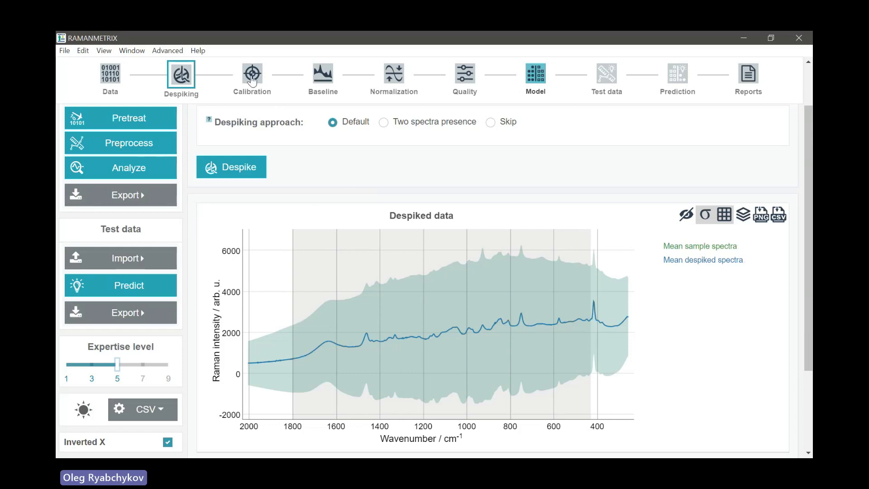
{"action": "scroll", "coordinate": [254, 81], "scroll_direction": "up", "scroll_amount": 1}
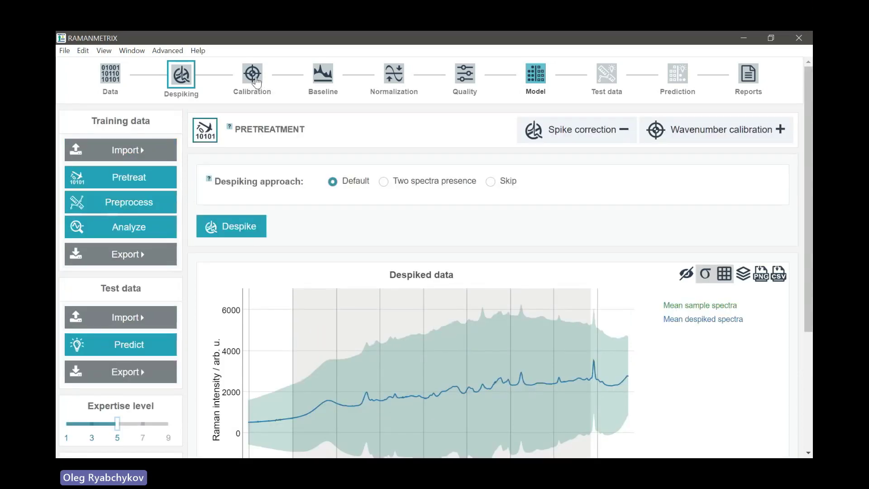
Review the Calibration stage of the pretreatment, checking the wavenumber area and the calibrated spectra
{"action": "left_click", "coordinate": [253, 77]}
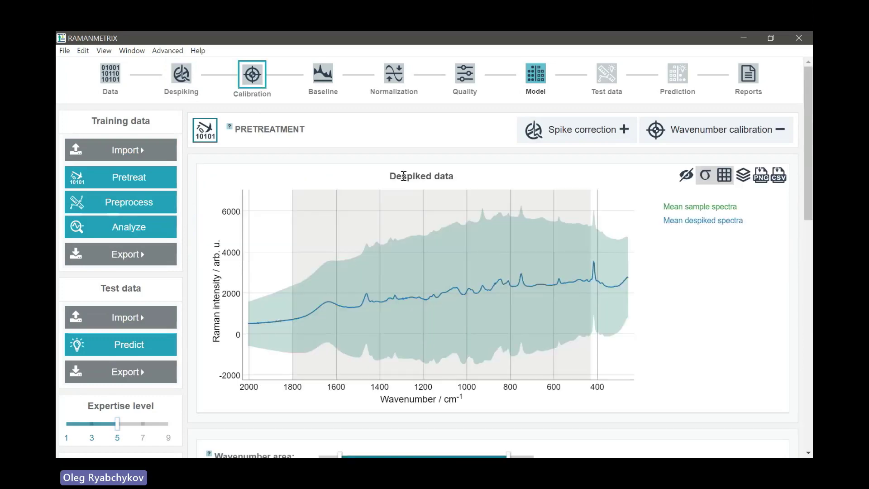
{"action": "scroll", "coordinate": [355, 163], "scroll_direction": "down", "scroll_amount": 5}
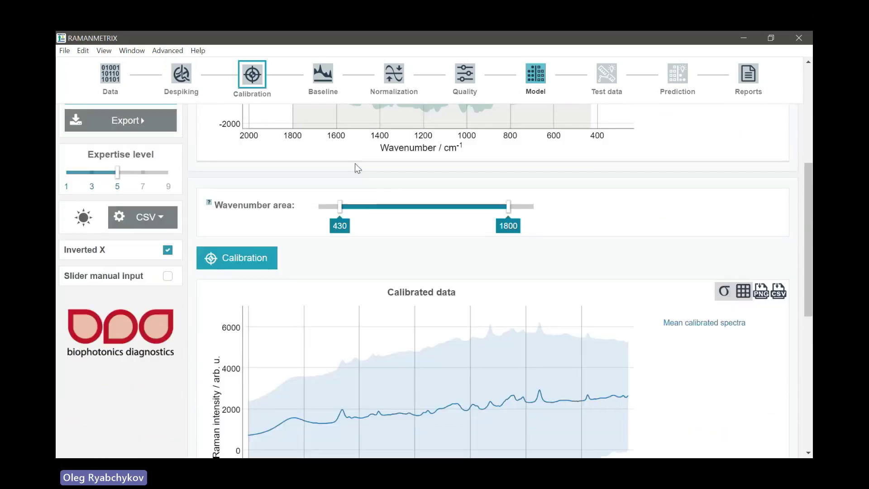
{"action": "scroll", "coordinate": [358, 168], "scroll_direction": "down", "scroll_amount": 1}
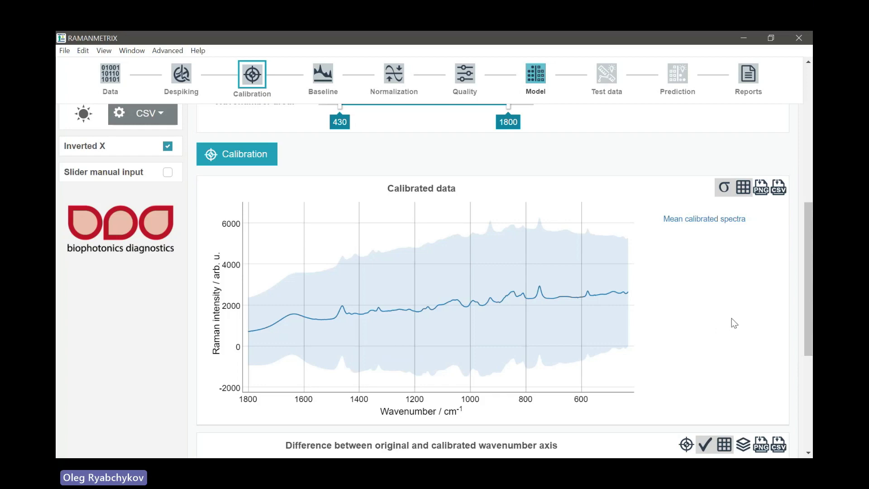
{"action": "scroll", "coordinate": [728, 314], "scroll_direction": "up", "scroll_amount": 1}
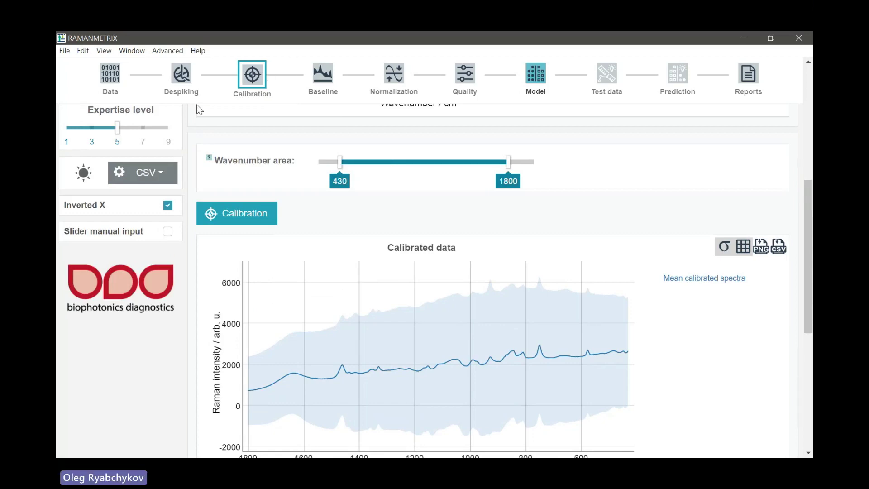
{"action": "scroll", "coordinate": [286, 100], "scroll_direction": "up", "scroll_amount": 6}
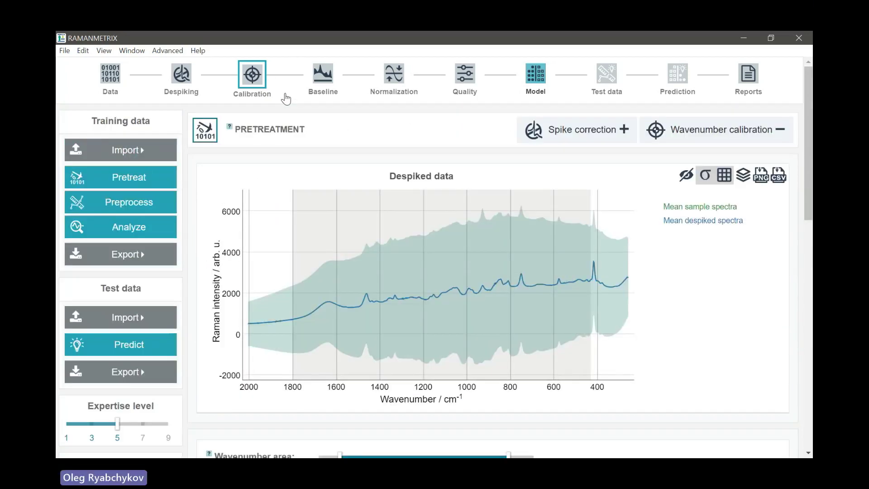
{"action": "double_click", "coordinate": [285, 130]}
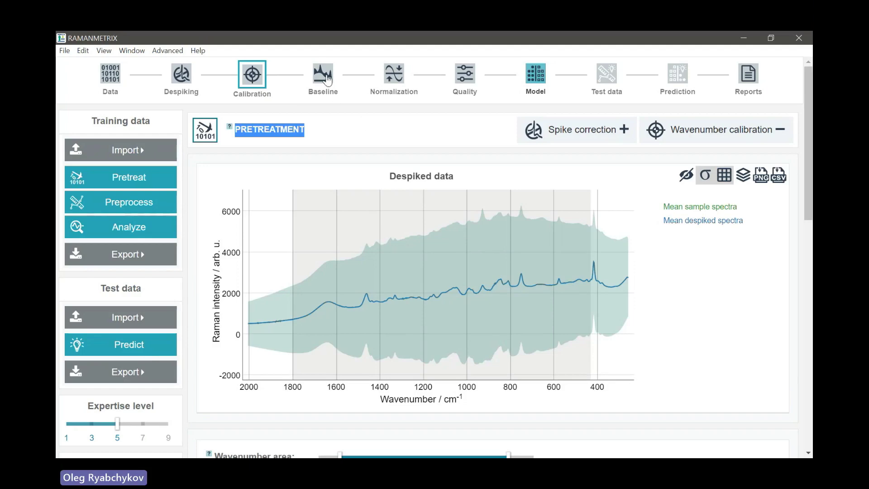
Set the expertise level to 7 in the Baseline stage and view the EMSC options, keeping SNIP as the baseline correction
{"action": "left_click", "coordinate": [328, 79]}
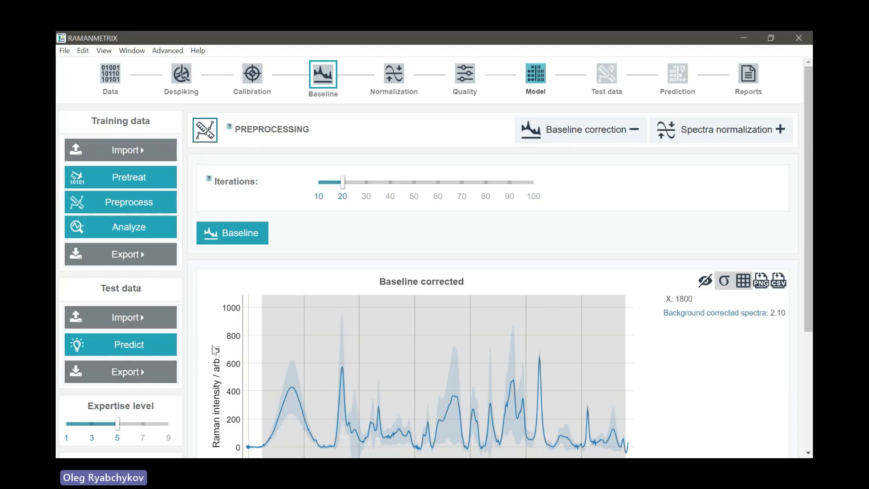
{"action": "left_click", "coordinate": [143, 425]}
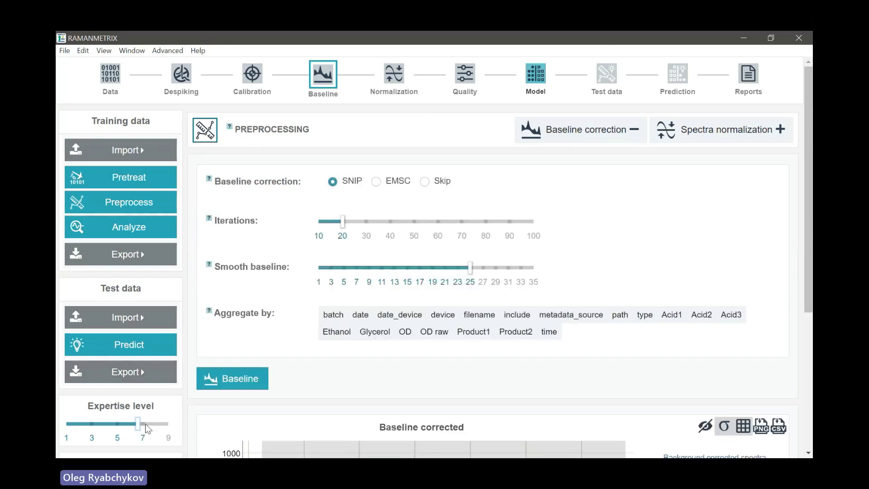
{"action": "left_click", "coordinate": [376, 182]}
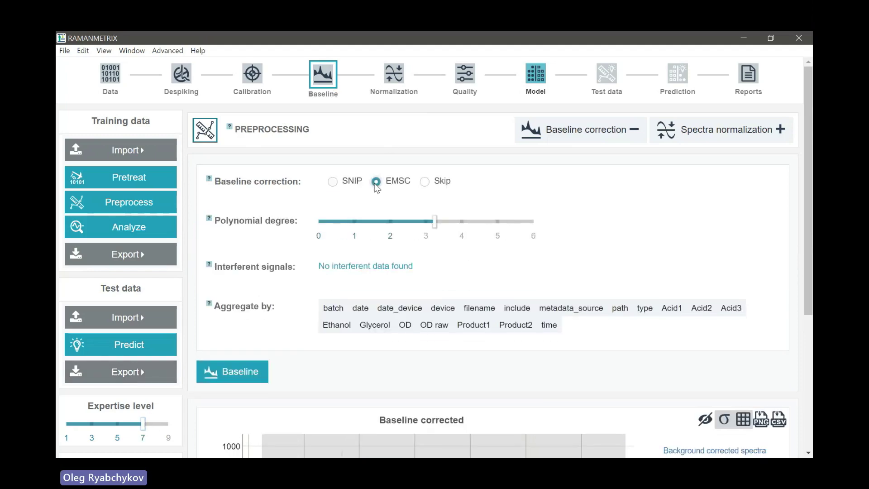
{"action": "left_click", "coordinate": [333, 182]}
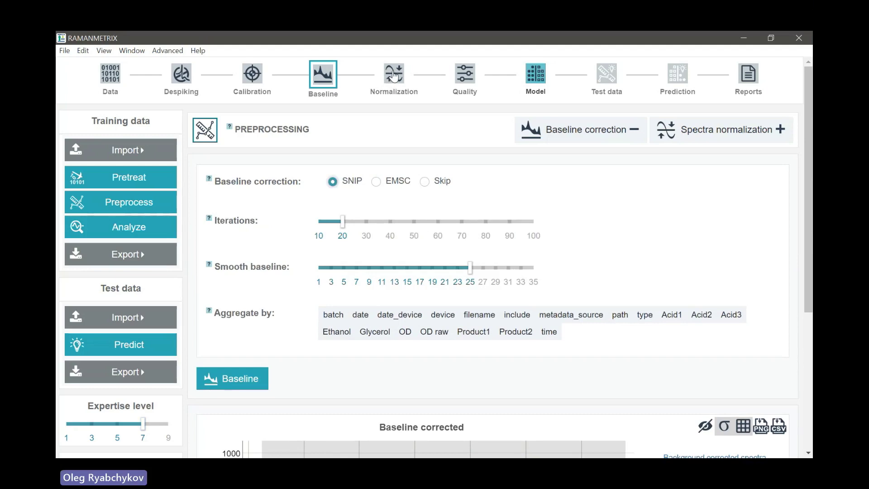
Review the Normalization stage, checking the used area, excluded area and normalization type
{"action": "left_click", "coordinate": [392, 77]}
{"action": "scroll", "coordinate": [545, 226], "scroll_direction": "down", "scroll_amount": 3}
{"action": "scroll", "coordinate": [545, 222], "scroll_direction": "down", "scroll_amount": 2}
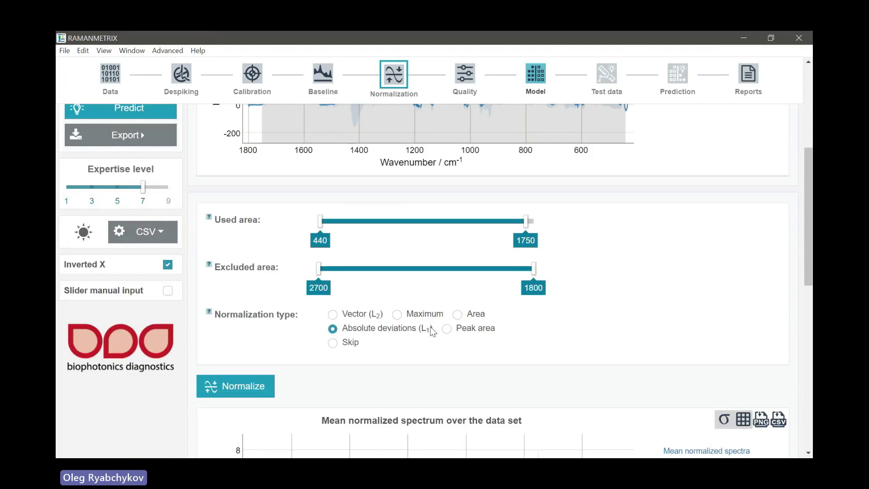
{"action": "scroll", "coordinate": [431, 330], "scroll_direction": "up", "scroll_amount": 5}
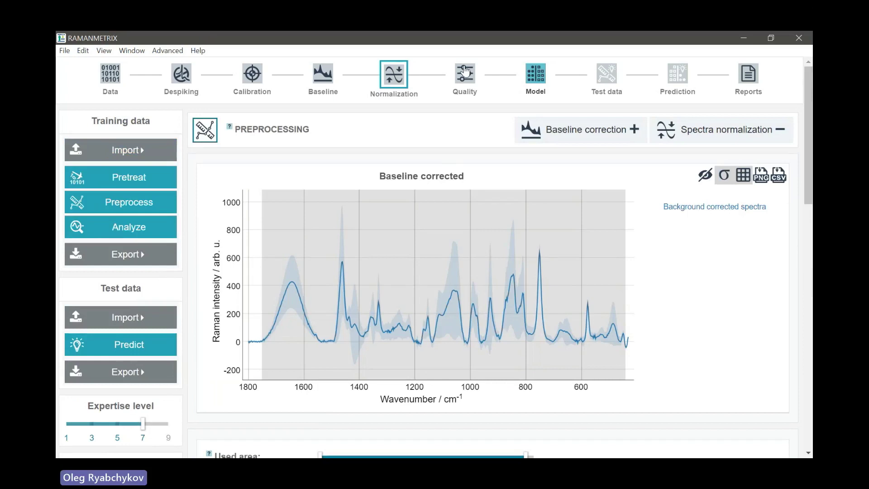
Review the quality filters and their distributions in the Quality stage, and open the model parameters
{"action": "left_click", "coordinate": [465, 73]}
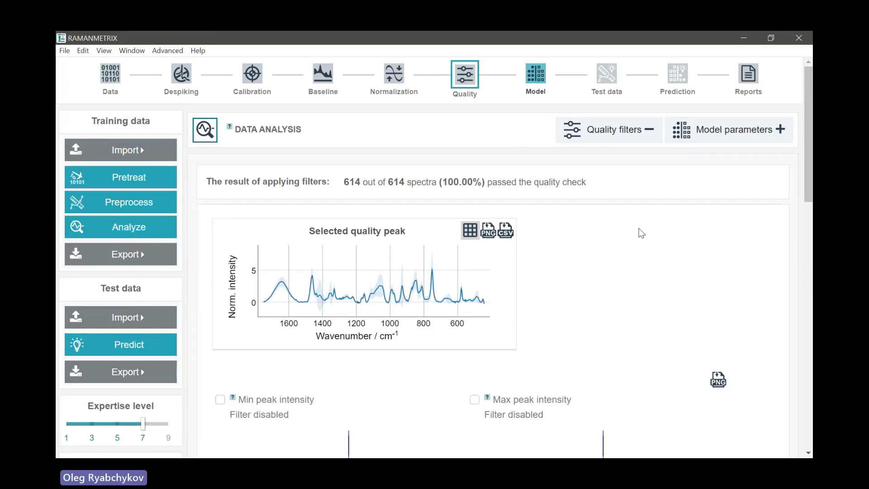
{"action": "scroll", "coordinate": [643, 233], "scroll_direction": "down", "scroll_amount": 9}
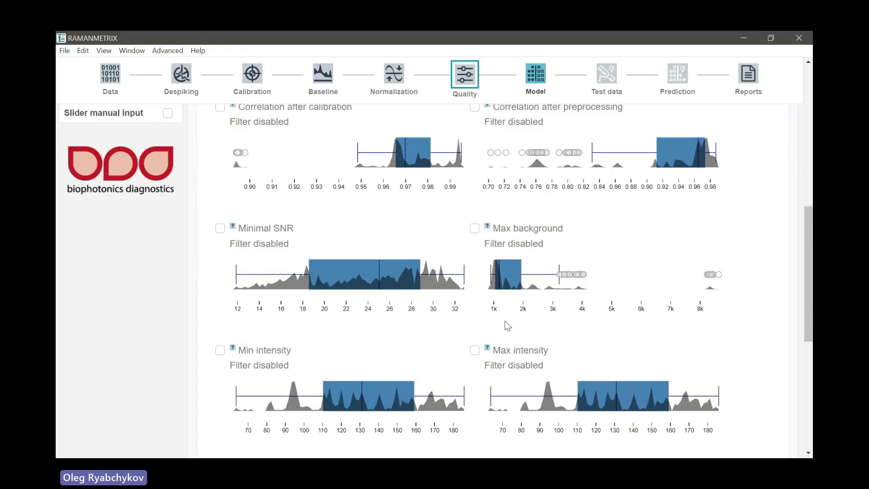
{"action": "scroll", "coordinate": [504, 320], "scroll_direction": "up", "scroll_amount": 10}
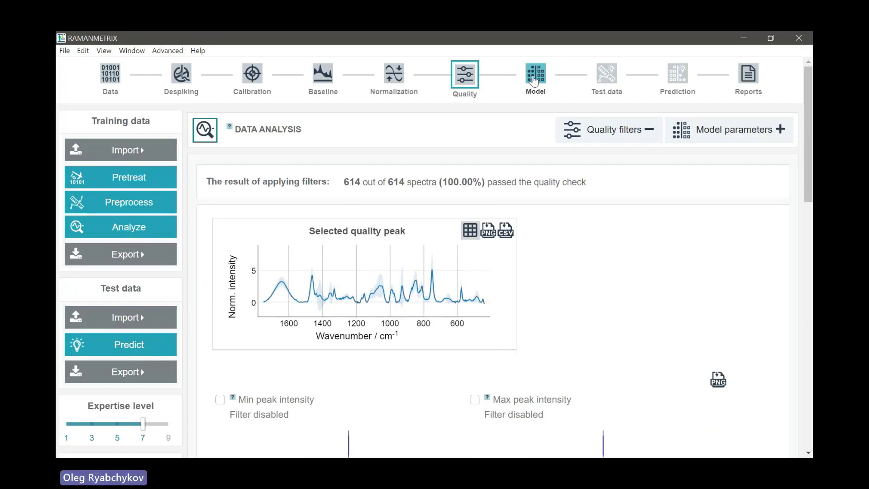
{"action": "left_click", "coordinate": [535, 79]}
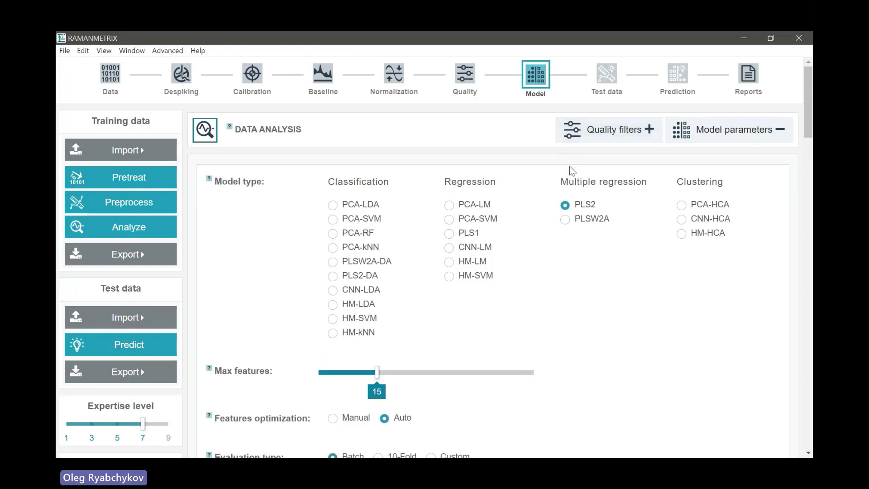
Review the PLS2 multiple regression model type and the response settings in the model parameters
{"action": "left_click_drag", "start_coordinate": [561, 181], "coordinate": [654, 183]}
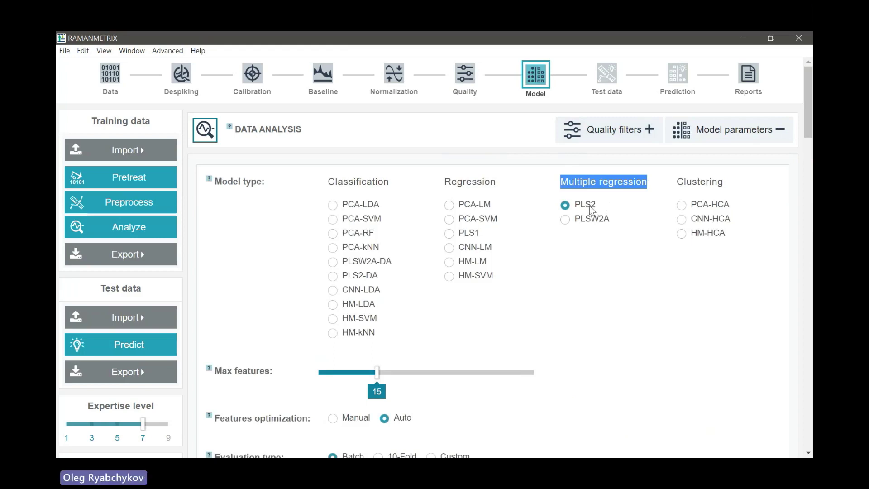
{"action": "left_click_drag", "start_coordinate": [575, 206], "coordinate": [595, 207]}
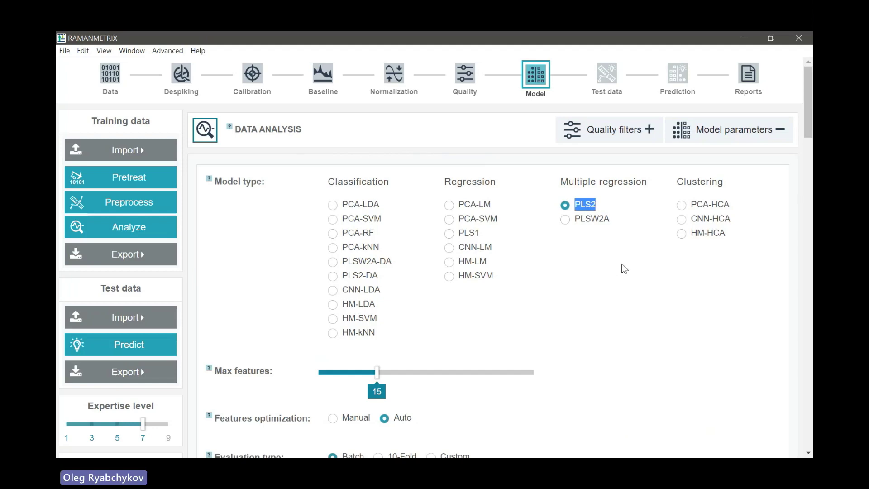
{"action": "scroll", "coordinate": [624, 265], "scroll_direction": "down", "scroll_amount": 4}
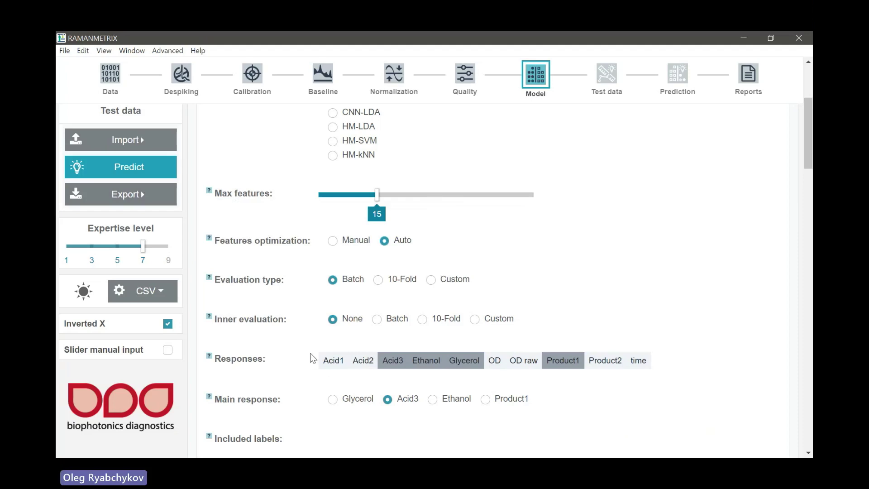
{"action": "left_click_drag", "start_coordinate": [312, 369], "coordinate": [323, 388]}
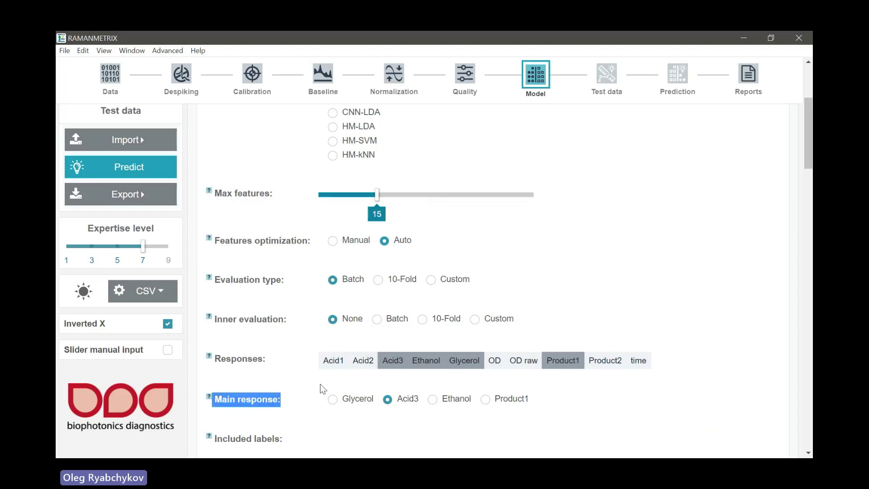
{"action": "left_click", "coordinate": [239, 357]}
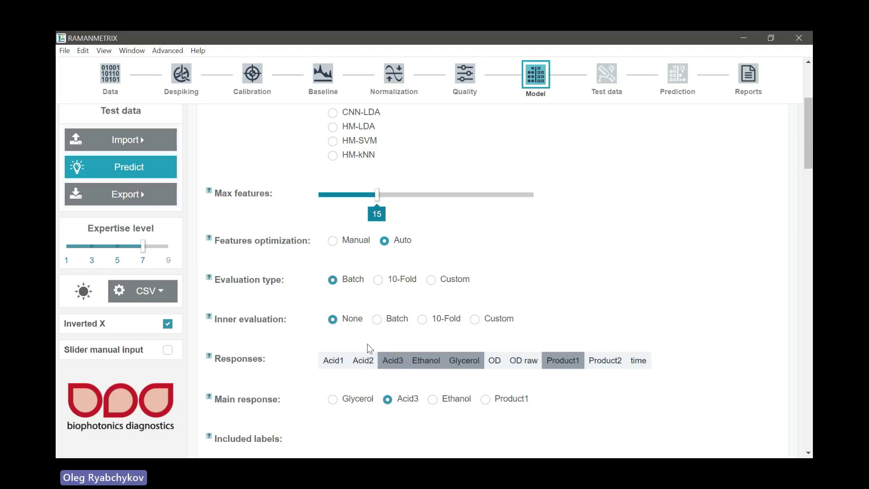
Clear the response selection, reselect Acid3, Ethanol, Glycerol and Product1, and construct the model with them
{"action": "scroll", "coordinate": [545, 390], "scroll_direction": "down", "scroll_amount": 1}
{"action": "scroll", "coordinate": [550, 389], "scroll_direction": "down", "scroll_amount": 1}
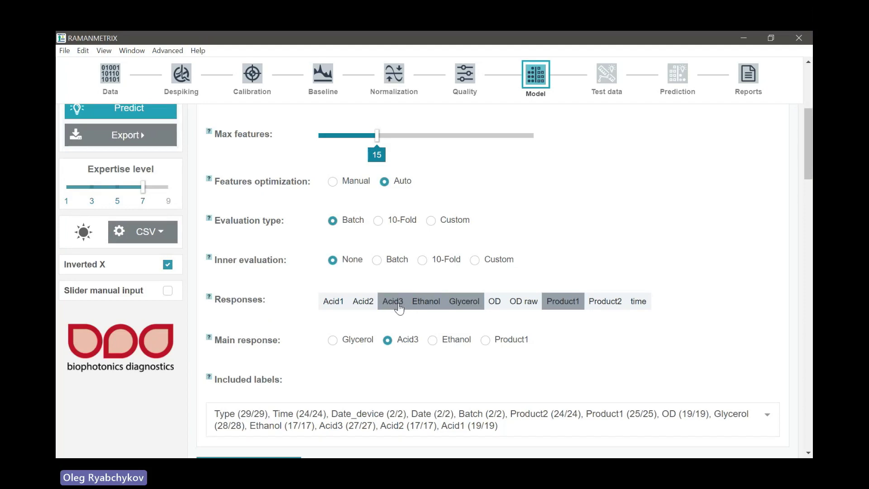
{"action": "left_click", "coordinate": [394, 303]}
{"action": "left_click", "coordinate": [426, 302]}
{"action": "left_click", "coordinate": [464, 303]}
{"action": "left_click", "coordinate": [568, 303]}
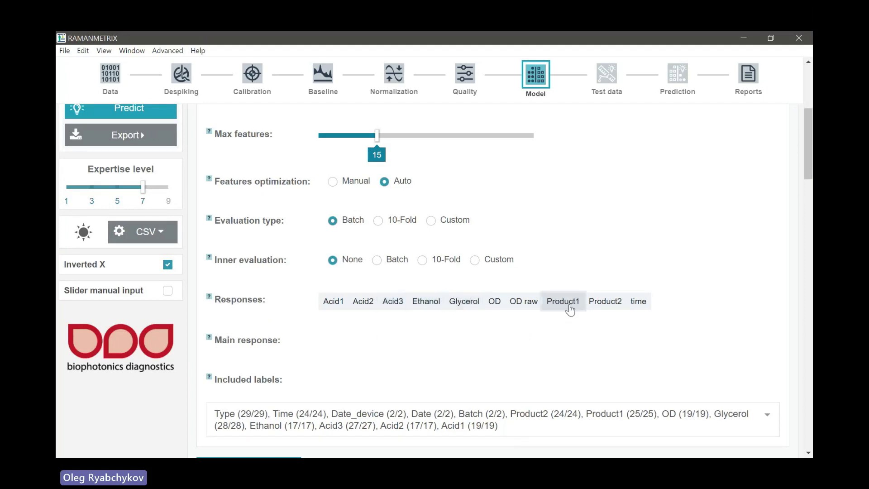
{"action": "left_click", "coordinate": [404, 304]}
{"action": "left_click", "coordinate": [423, 302]}
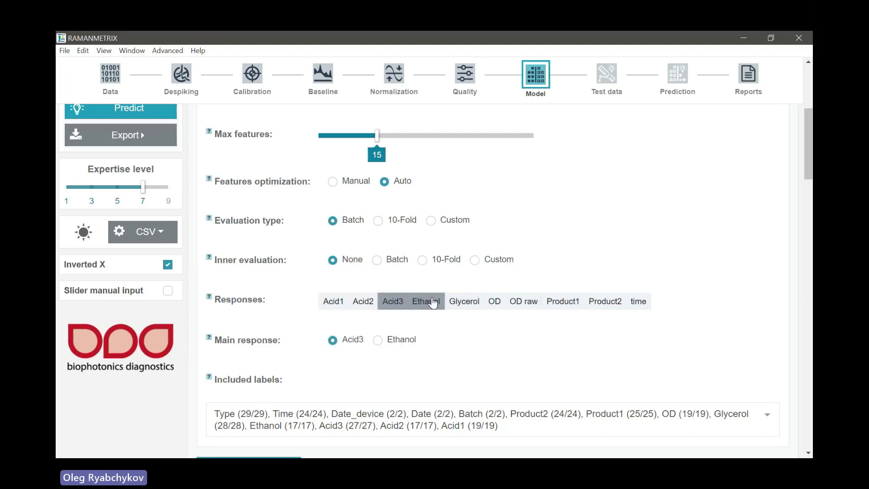
{"action": "left_click", "coordinate": [463, 302]}
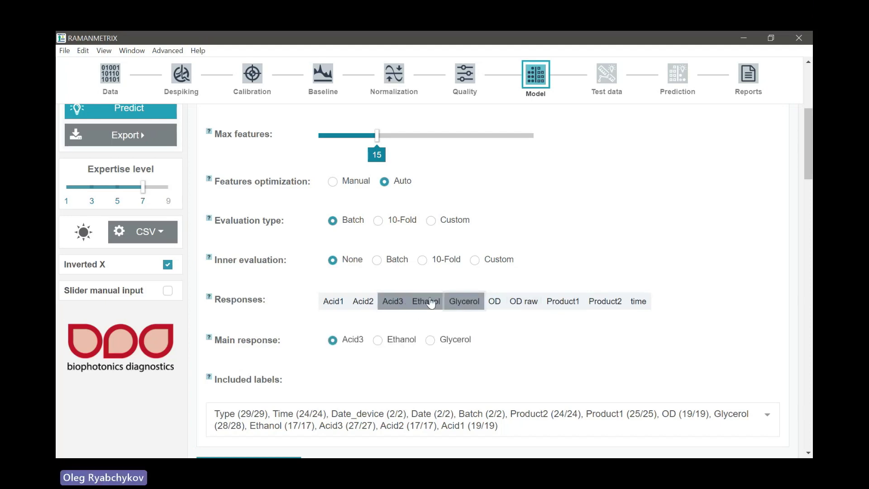
{"action": "left_click", "coordinate": [566, 304]}
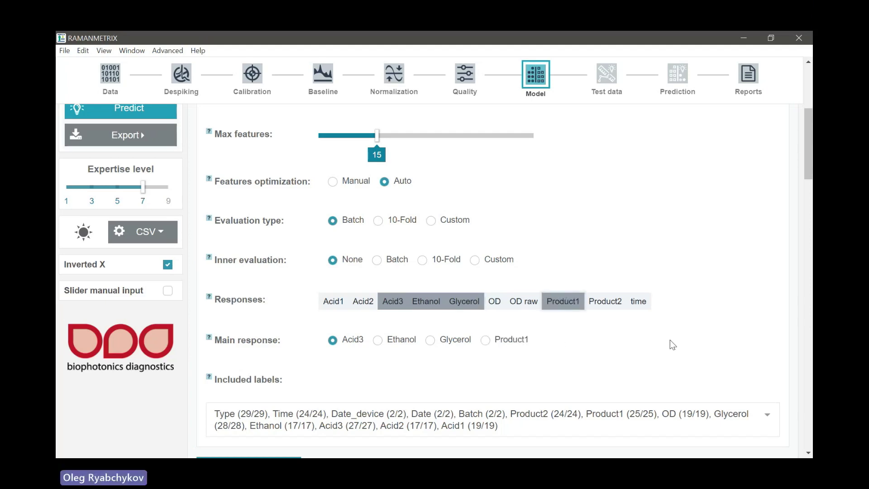
{"action": "scroll", "coordinate": [486, 358], "scroll_direction": "down", "scroll_amount": 3}
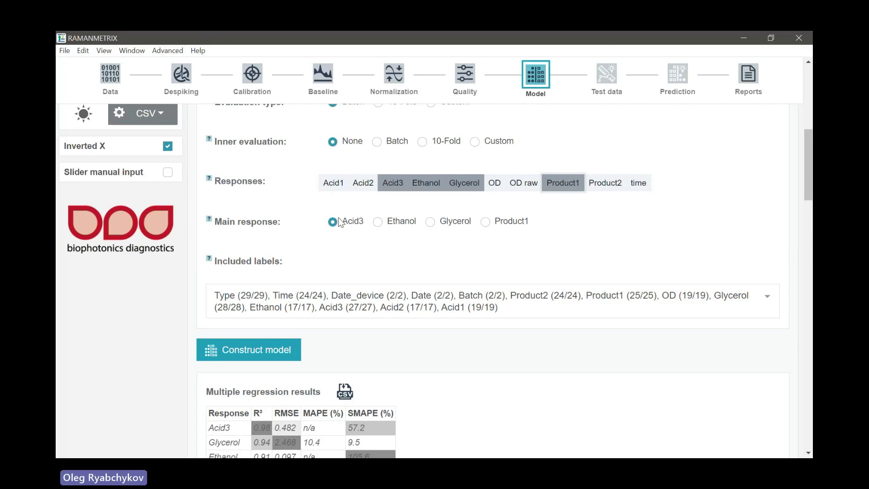
{"action": "left_click", "coordinate": [290, 348]}
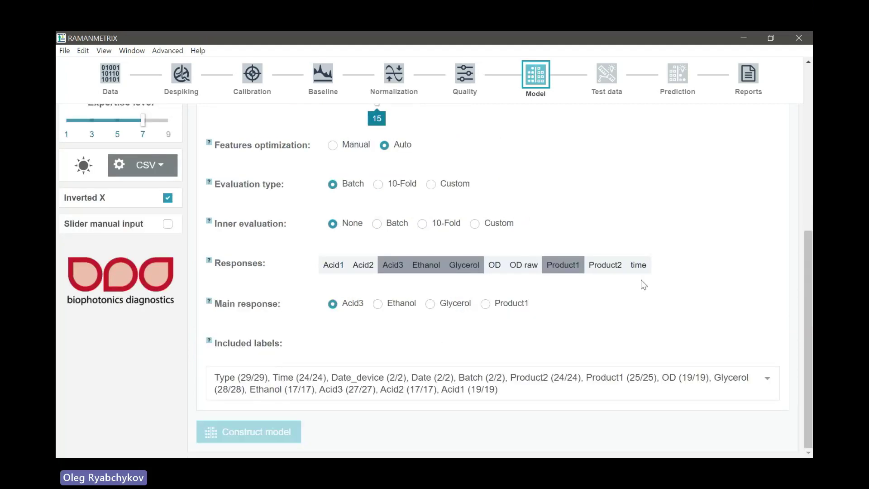
Check the max features setting against the optimal number of features for Acid3, and examine the multiple regression results table
{"action": "scroll", "coordinate": [651, 272], "scroll_direction": "up", "scroll_amount": 5}
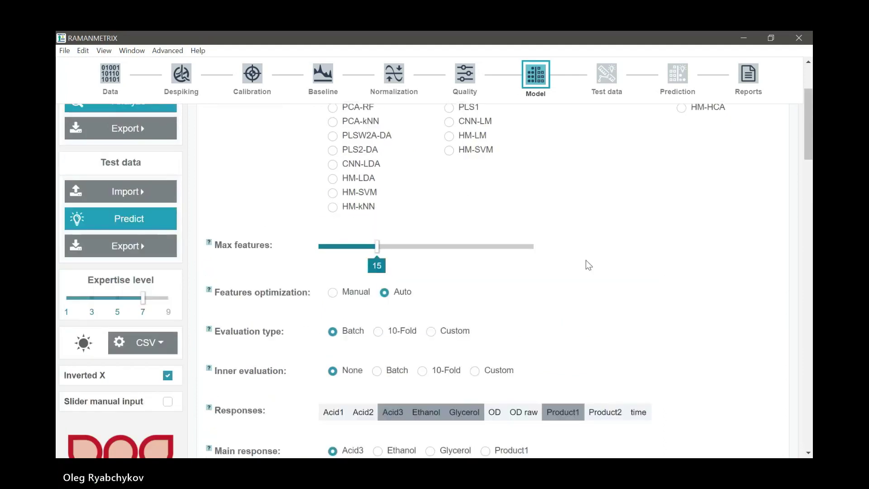
{"action": "left_click_drag", "start_coordinate": [214, 244], "coordinate": [271, 245]}
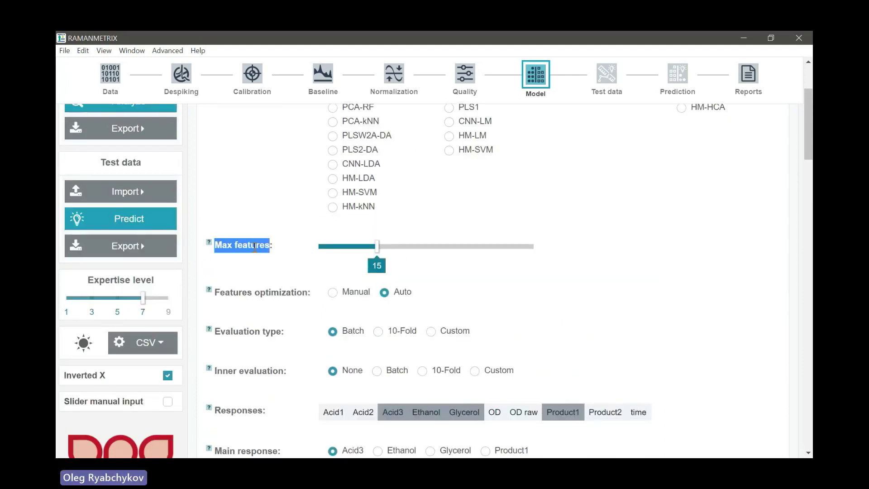
{"action": "scroll", "coordinate": [358, 272], "scroll_direction": "down", "scroll_amount": 5}
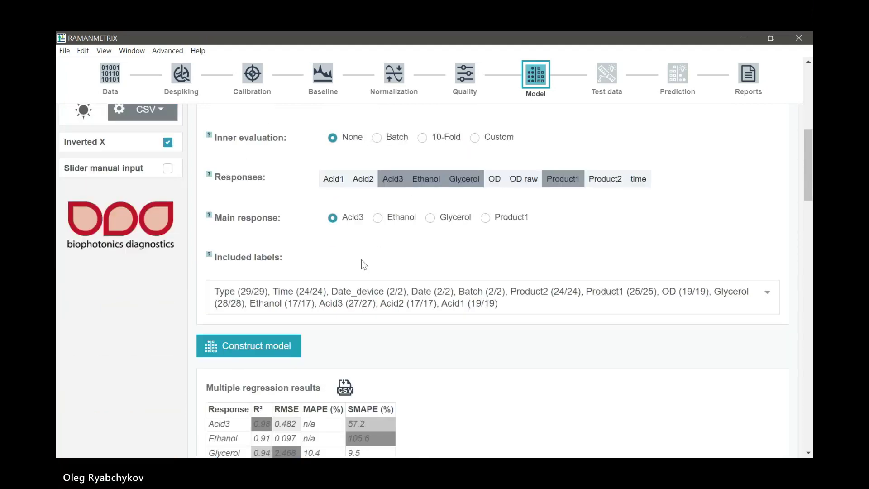
{"action": "scroll", "coordinate": [361, 259], "scroll_direction": "down", "scroll_amount": 4}
{"action": "left_click_drag", "start_coordinate": [368, 358], "coordinate": [215, 358]}
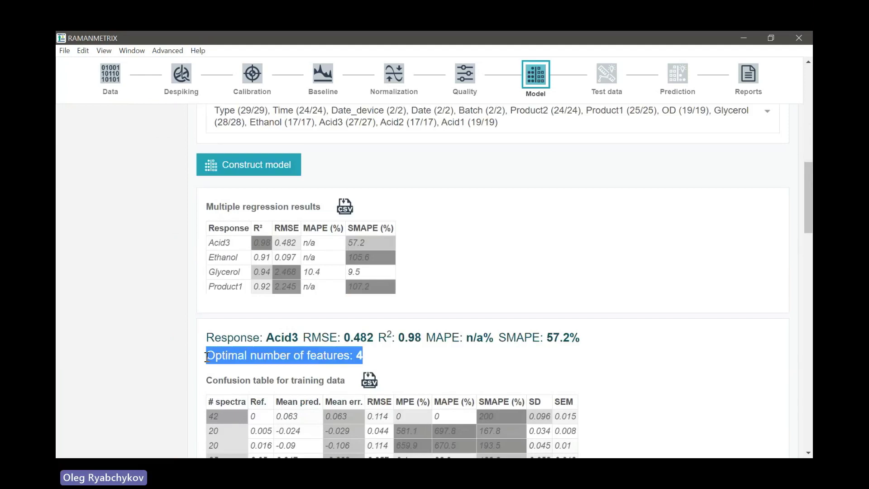
{"action": "left_click_drag", "start_coordinate": [207, 338], "coordinate": [299, 336]}
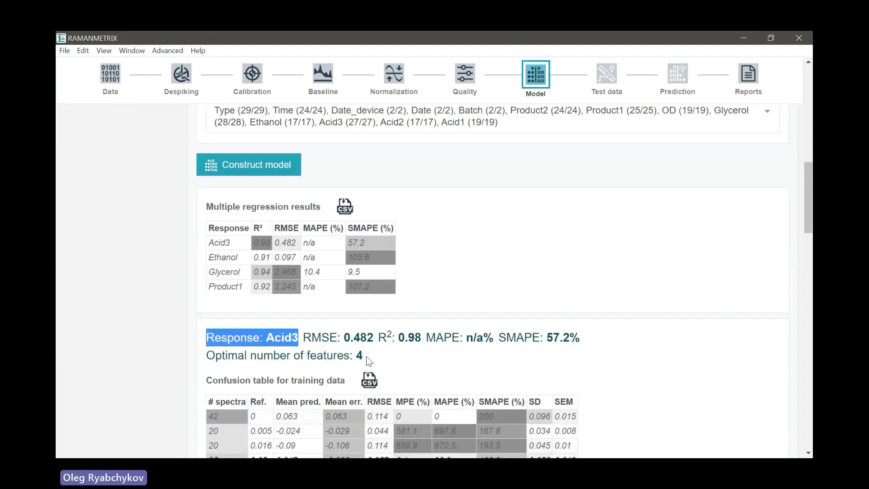
{"action": "left_click_drag", "start_coordinate": [366, 357], "coordinate": [352, 356]}
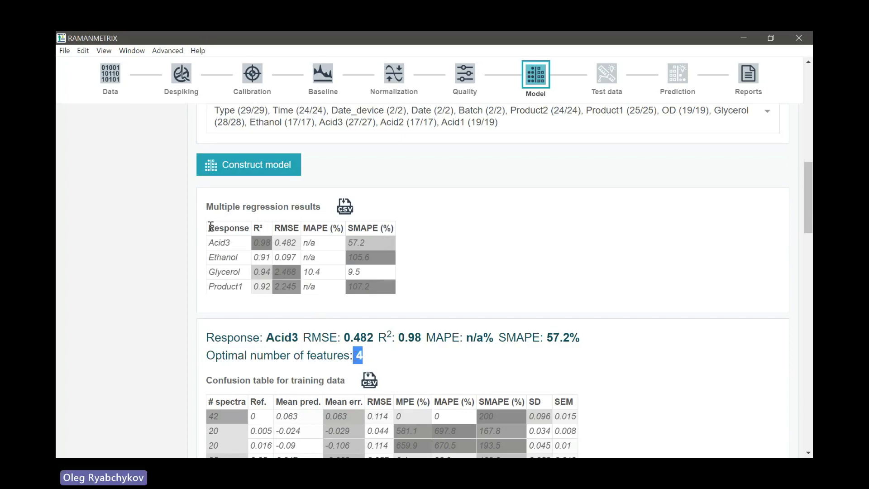
{"action": "left_click_drag", "start_coordinate": [210, 226], "coordinate": [377, 287]}
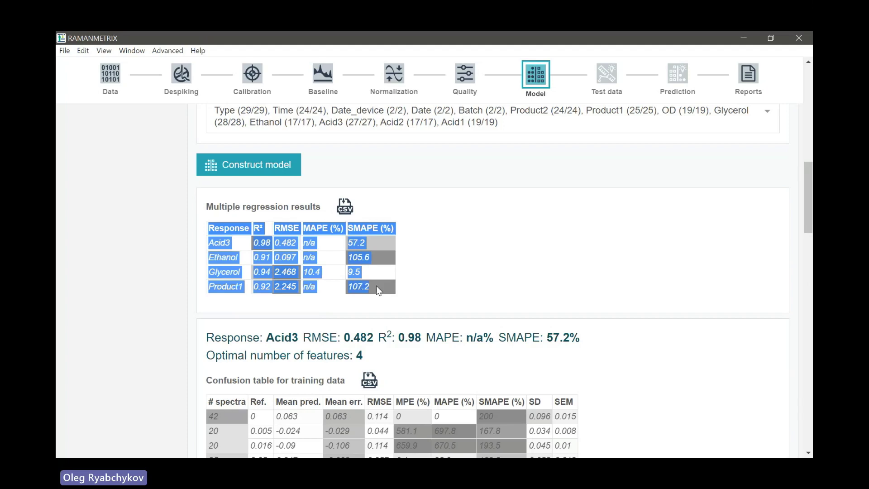
{"action": "left_click", "coordinate": [413, 284]}
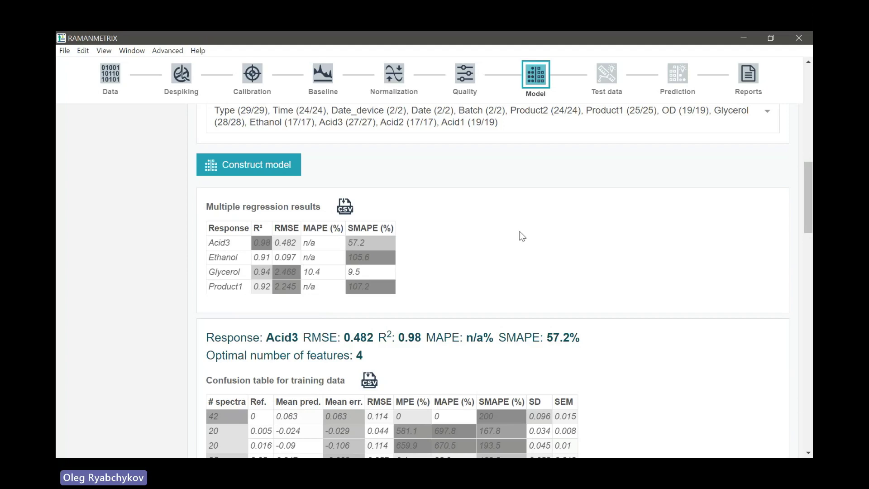
{"action": "double_click", "coordinate": [262, 243]}
Examine the confusion table for the training data and the regression plot for Acid3
{"action": "scroll", "coordinate": [581, 225], "scroll_direction": "down", "scroll_amount": 1}
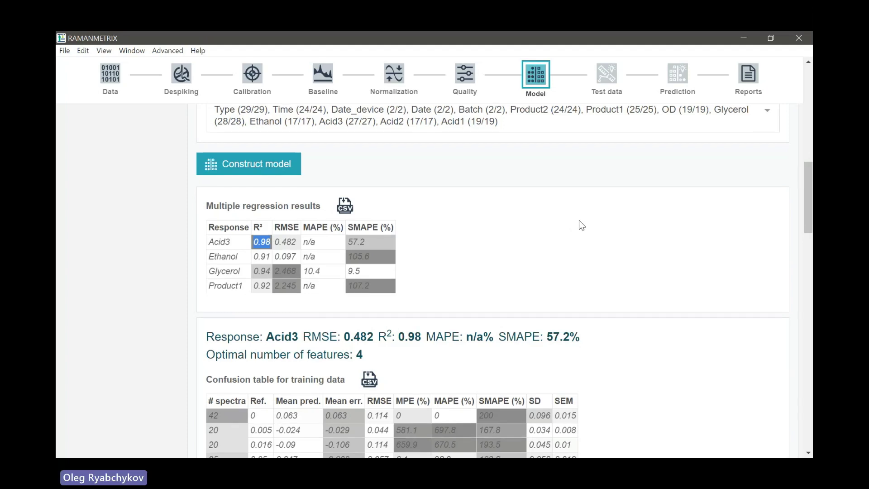
{"action": "scroll", "coordinate": [581, 225], "scroll_direction": "down", "scroll_amount": 4}
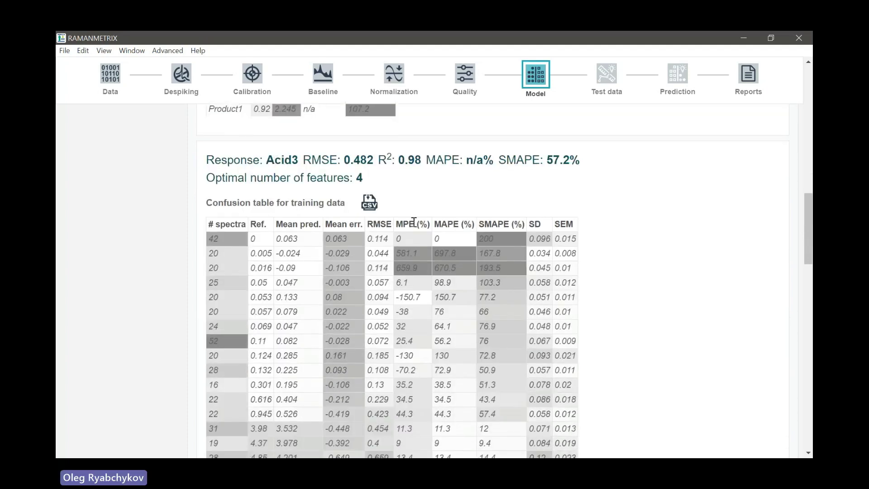
{"action": "scroll", "coordinate": [413, 221], "scroll_direction": "down", "scroll_amount": 3}
{"action": "scroll", "coordinate": [473, 301], "scroll_direction": "down", "scroll_amount": 4}
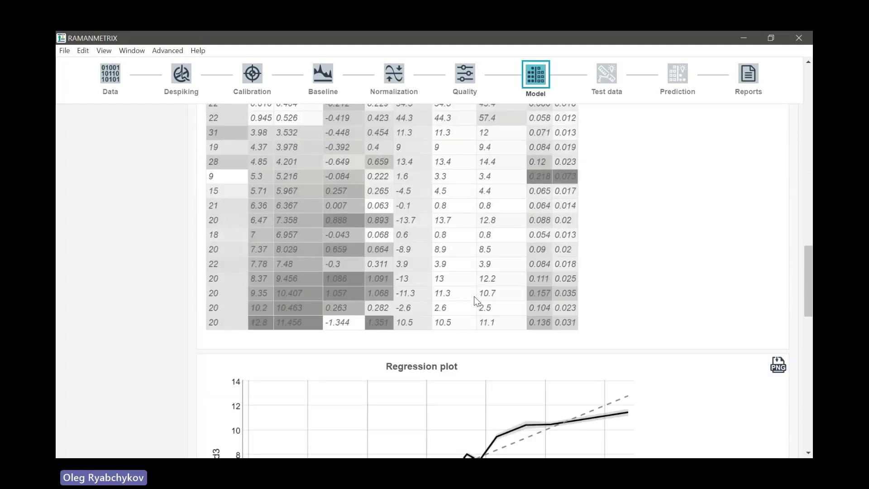
{"action": "scroll", "coordinate": [475, 300], "scroll_direction": "down", "scroll_amount": 3}
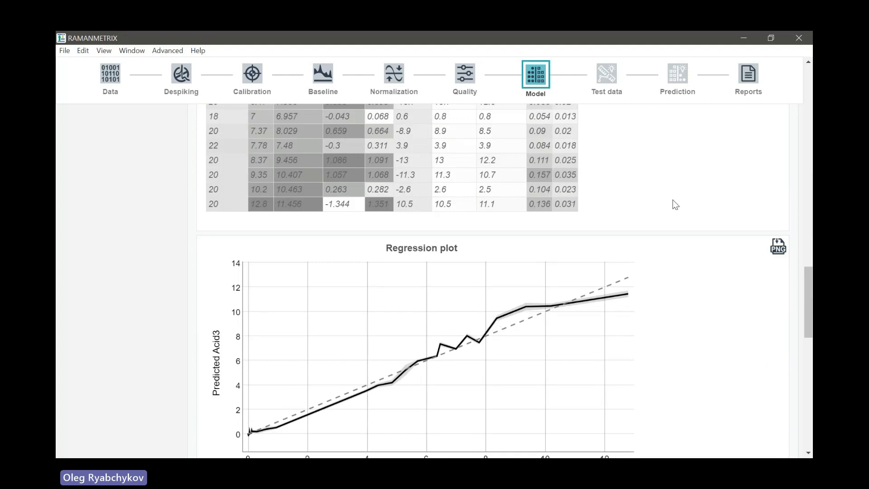
Import run_6_short.zip as the test data and run the prediction on it
{"action": "scroll", "coordinate": [660, 202], "scroll_direction": "up", "scroll_amount": 10}
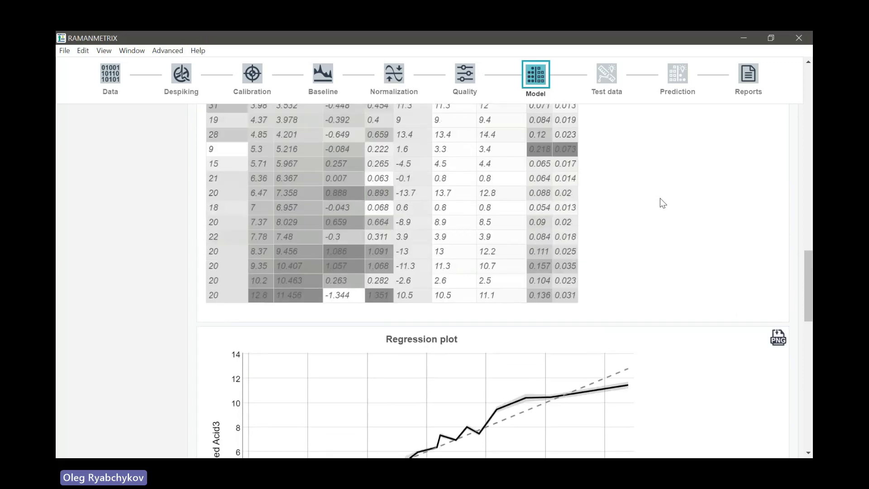
{"action": "scroll", "coordinate": [659, 201], "scroll_direction": "up", "scroll_amount": 6}
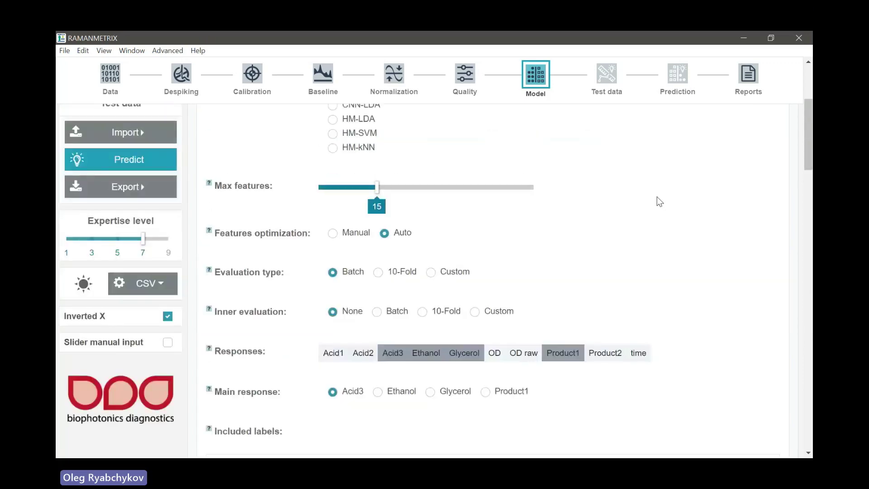
{"action": "left_click", "coordinate": [142, 142]}
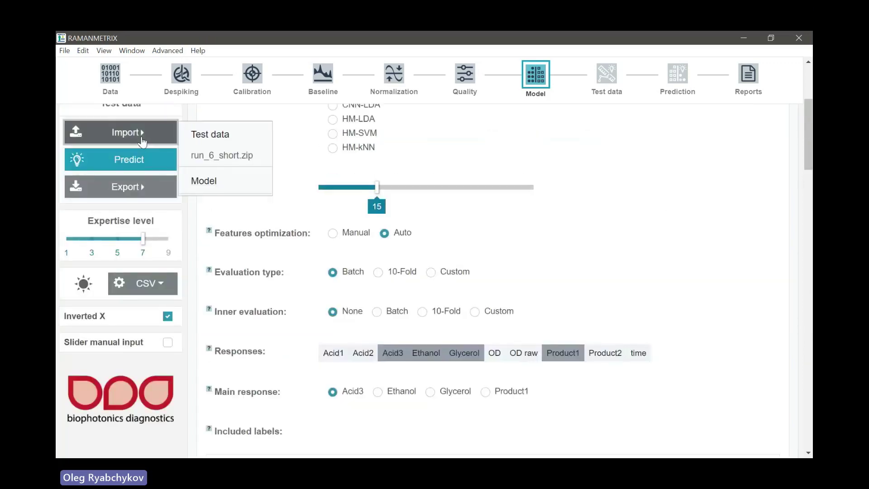
{"action": "left_click", "coordinate": [207, 137]}
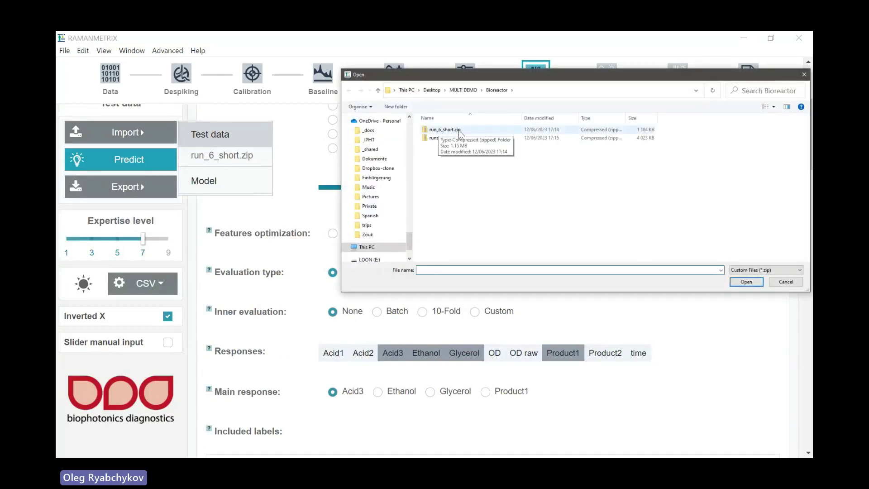
{"action": "left_click", "coordinate": [441, 131]}
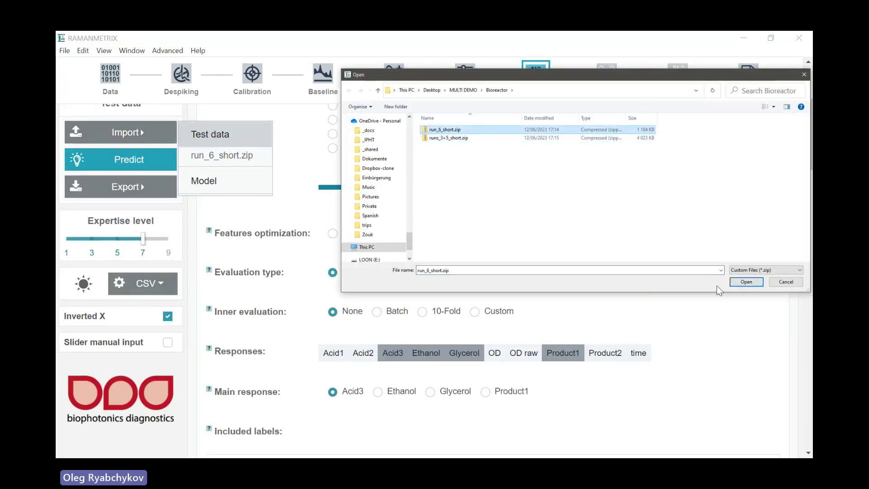
{"action": "left_click", "coordinate": [747, 281]}
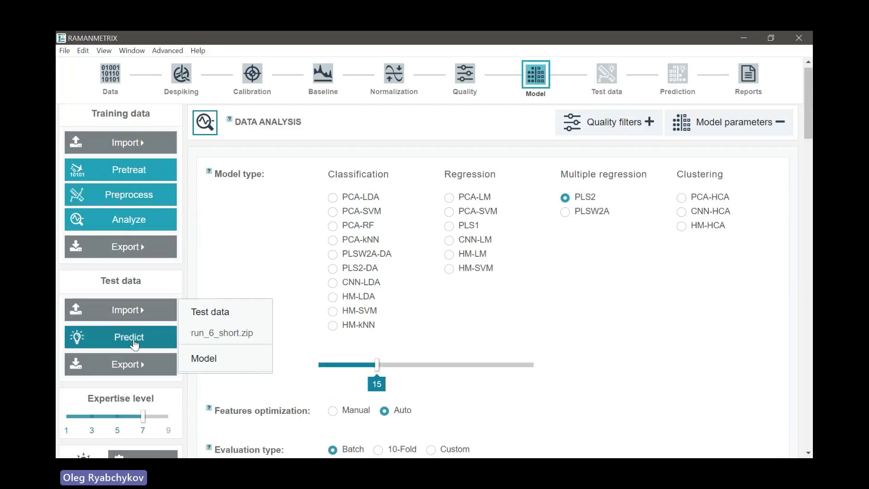
{"action": "left_click", "coordinate": [134, 343]}
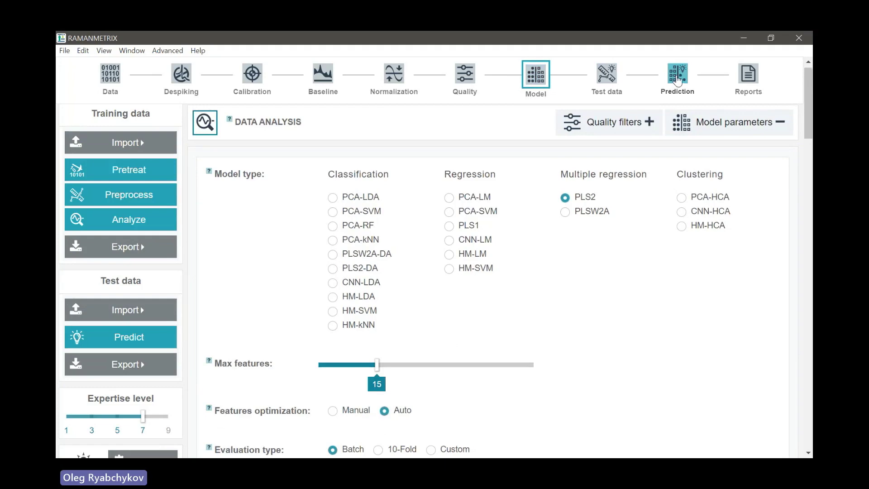
Review the Prediction stage, examining the multiple regression test results and the Acid3 test data prediction table
{"action": "left_click", "coordinate": [678, 80]}
{"action": "scroll", "coordinate": [574, 213], "scroll_direction": "down", "scroll_amount": 5}
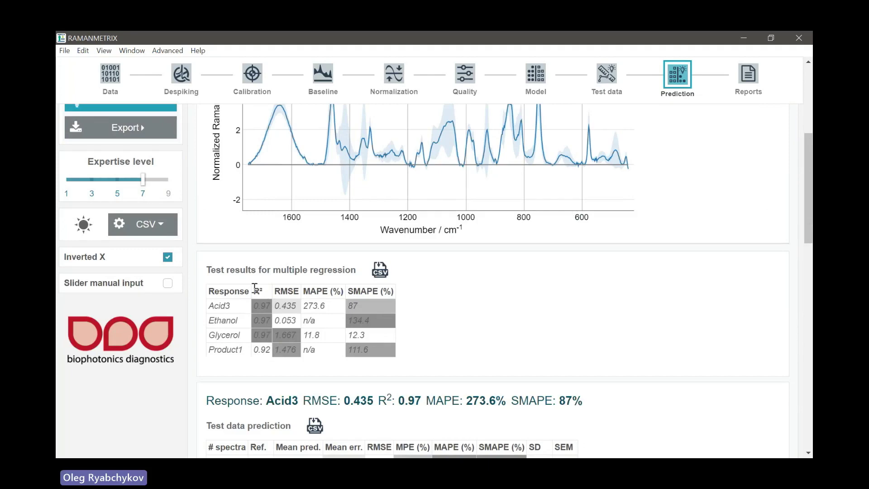
{"action": "double_click", "coordinate": [259, 291]}
{"action": "scroll", "coordinate": [652, 306], "scroll_direction": "down", "scroll_amount": 3}
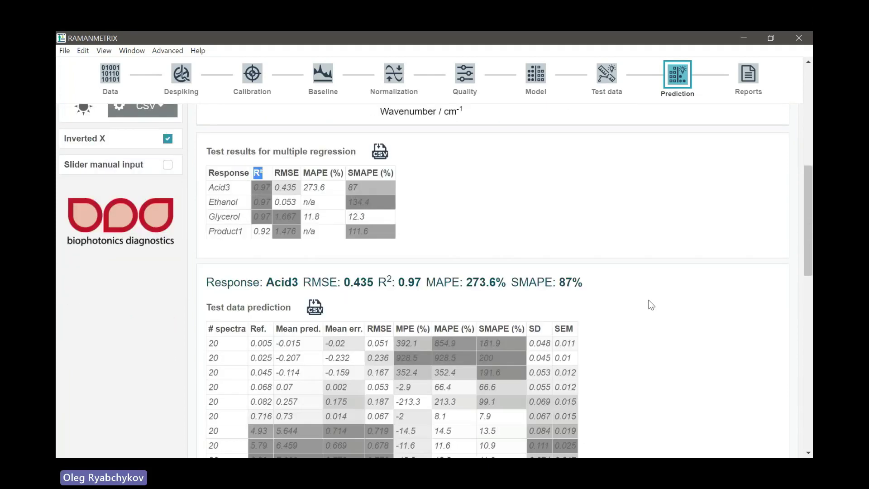
{"action": "left_click_drag", "start_coordinate": [206, 283], "coordinate": [299, 287]}
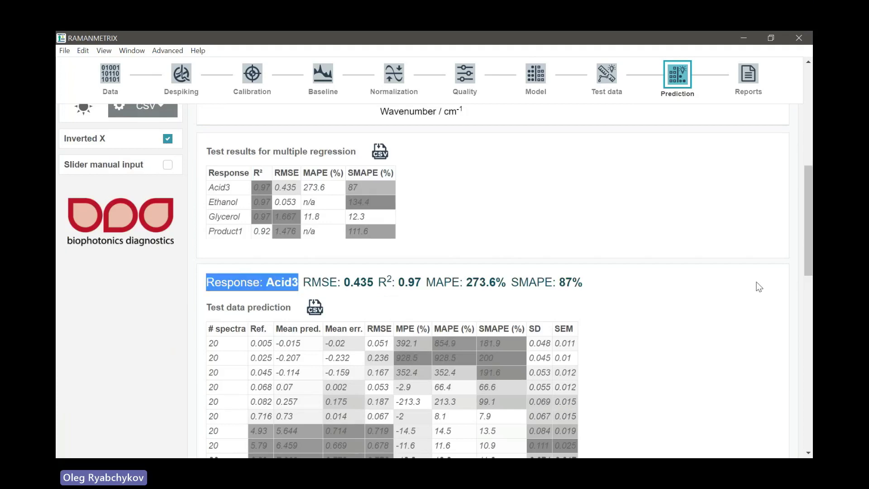
{"action": "scroll", "coordinate": [759, 287], "scroll_direction": "down", "scroll_amount": 4}
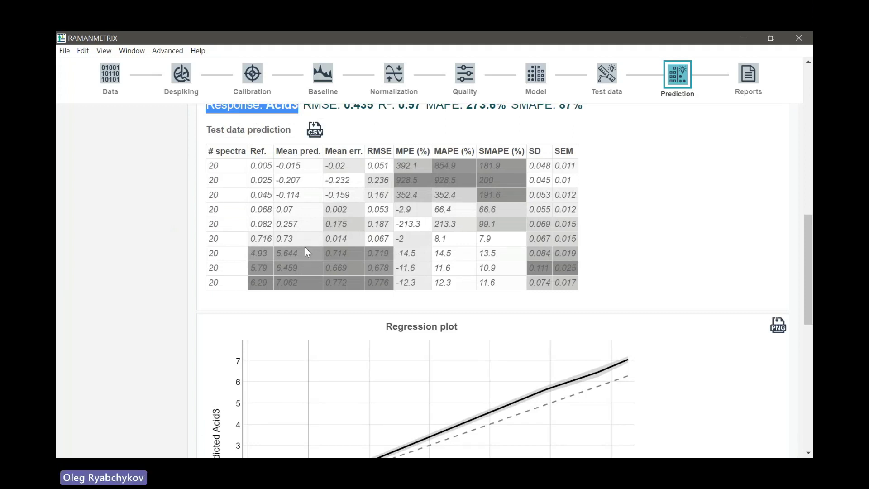
Compare reference and mean predicted values in the Acid3 test table, and examine the regression plot and class means
{"action": "left_click_drag", "start_coordinate": [250, 166], "coordinate": [302, 166]}
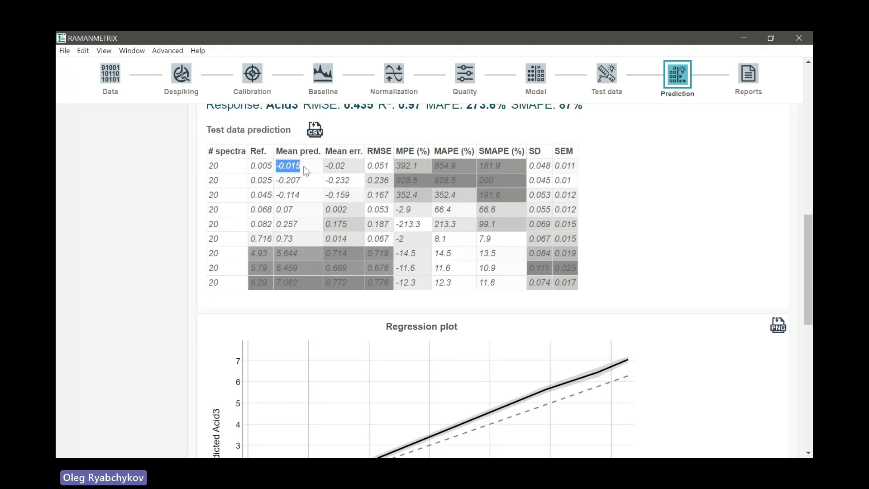
{"action": "left_click_drag", "start_coordinate": [298, 223], "coordinate": [250, 223]}
{"action": "scroll", "coordinate": [348, 203], "scroll_direction": "down", "scroll_amount": 4}
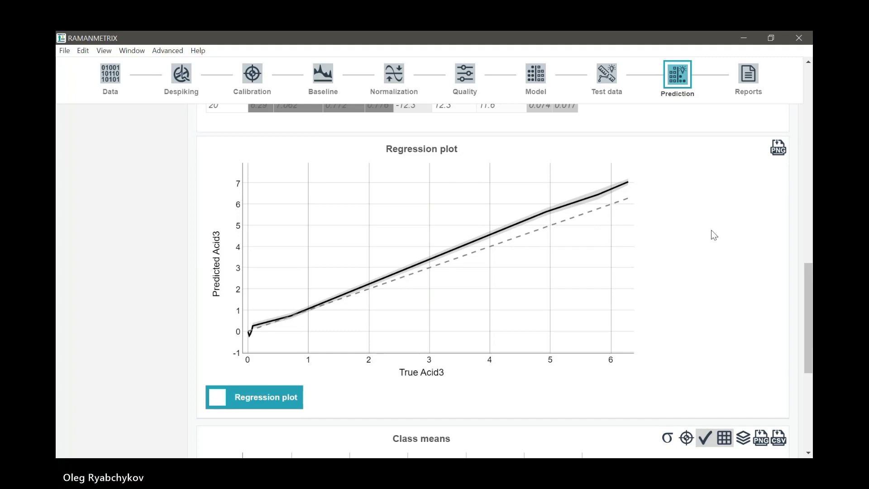
{"action": "scroll", "coordinate": [712, 230], "scroll_direction": "down", "scroll_amount": 4}
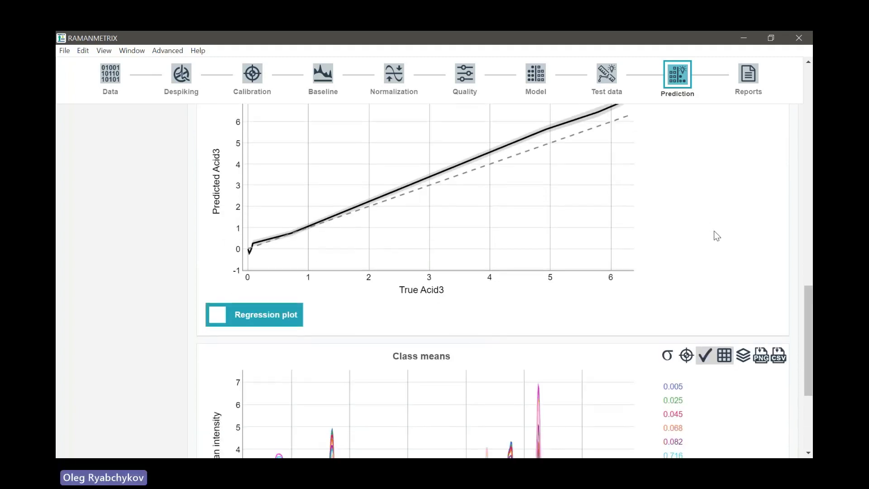
{"action": "scroll", "coordinate": [717, 235], "scroll_direction": "down", "scroll_amount": 1}
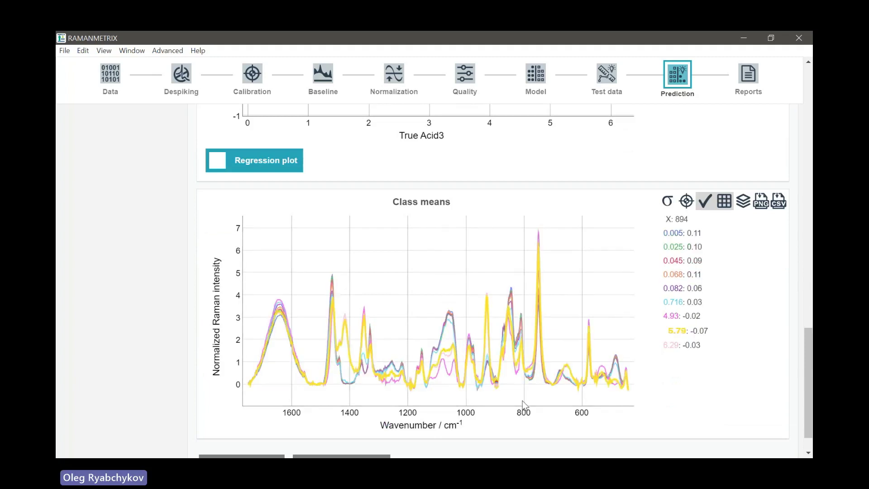
{"action": "scroll", "coordinate": [785, 330], "scroll_direction": "down", "scroll_amount": 1}
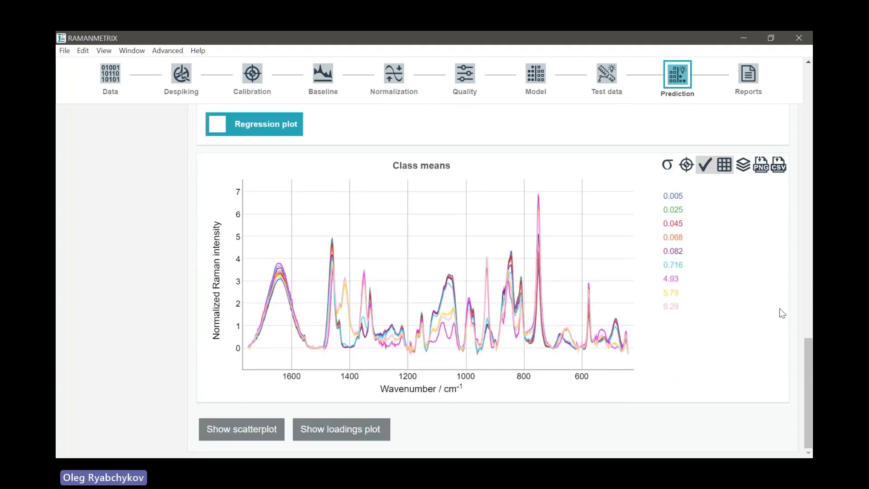
{"action": "mouse_move", "coordinate": [669, 209]}
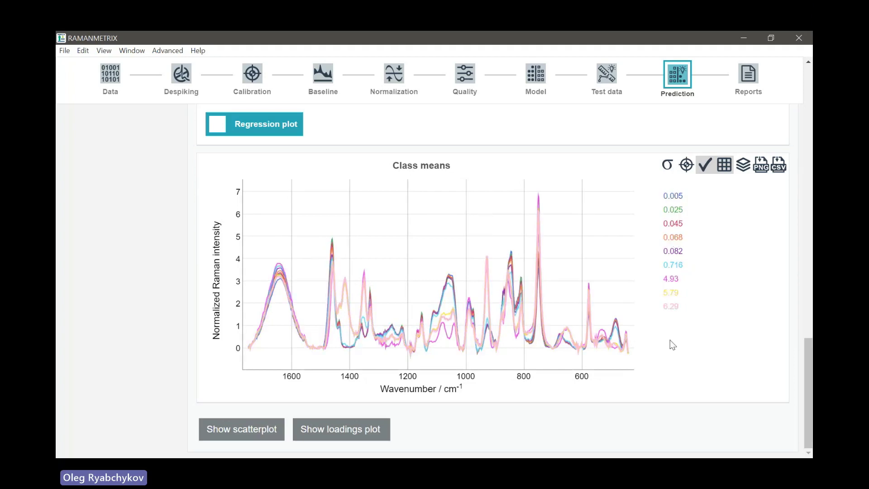
Show the loadings plot for the test prediction and examine the PLS coefficients and PLS rotations
{"action": "left_click", "coordinate": [379, 435]}
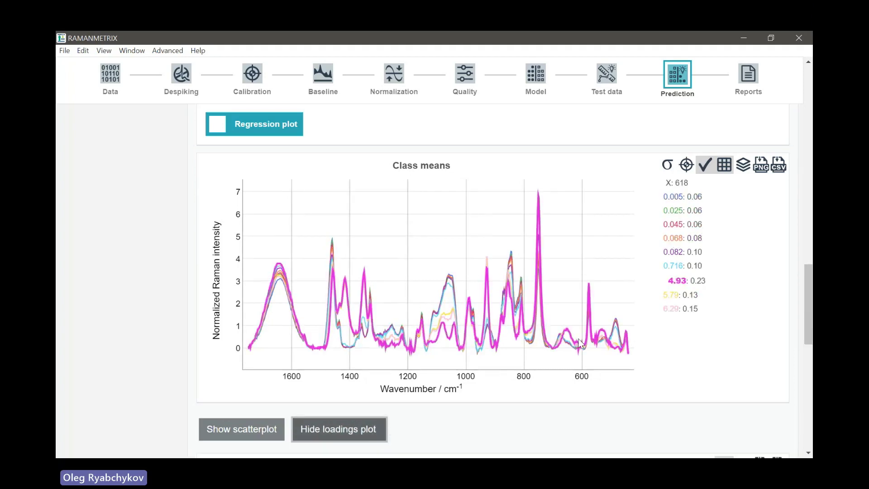
{"action": "scroll", "coordinate": [583, 331], "scroll_direction": "down", "scroll_amount": 8}
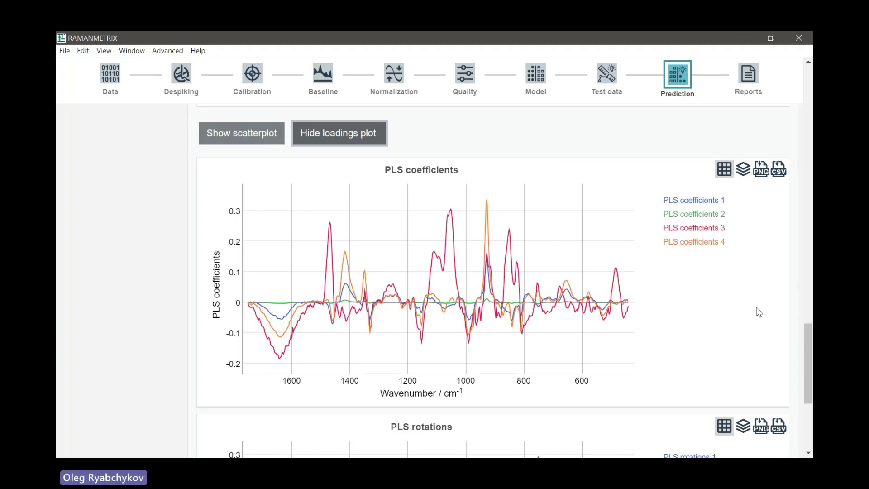
{"action": "scroll", "coordinate": [756, 312], "scroll_direction": "down", "scroll_amount": 2}
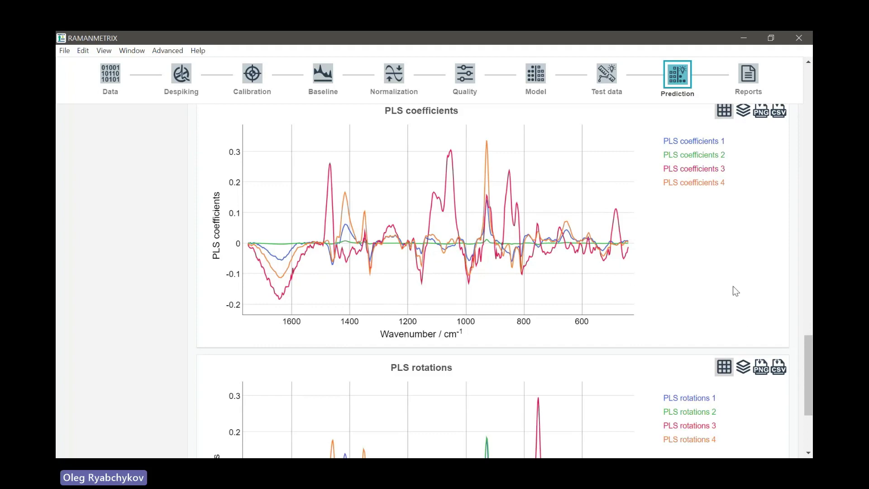
{"action": "scroll", "coordinate": [732, 286], "scroll_direction": "down", "scroll_amount": 4}
{"action": "scroll", "coordinate": [733, 288], "scroll_direction": "down", "scroll_amount": 2}
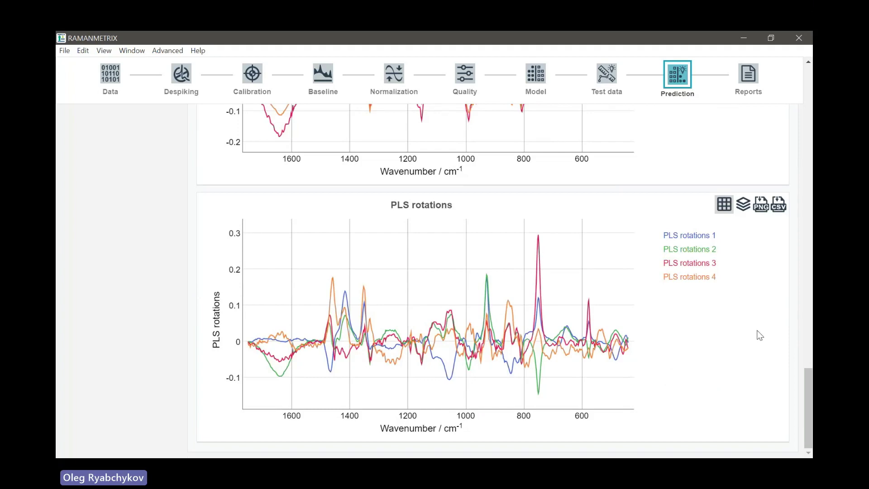
Export the trained model as a .pkl file to the Bioreactor folder, keeping the suggested file name
{"action": "scroll", "coordinate": [735, 357], "scroll_direction": "up", "scroll_amount": 4}
{"action": "scroll", "coordinate": [745, 357], "scroll_direction": "up", "scroll_amount": 20}
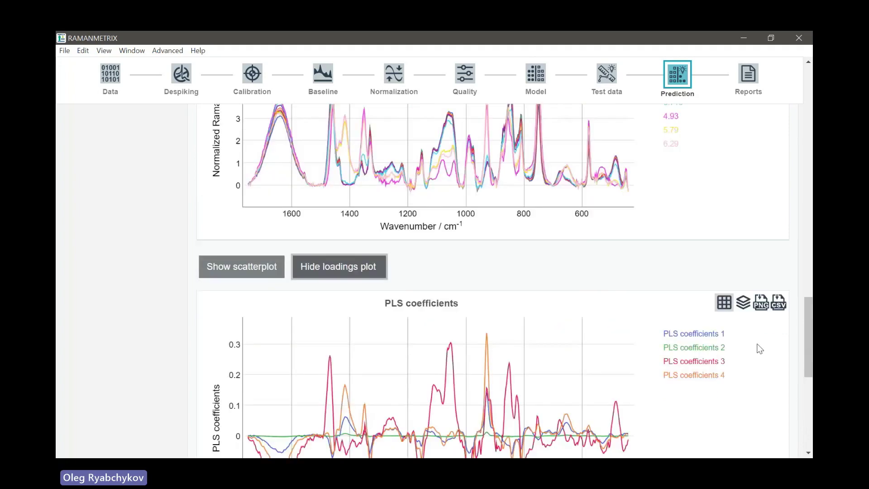
{"action": "scroll", "coordinate": [772, 343], "scroll_direction": "up", "scroll_amount": 14}
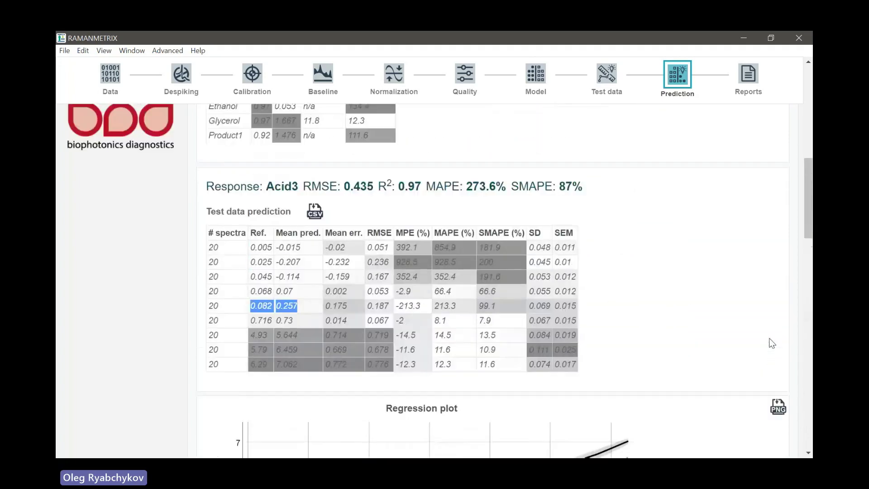
{"action": "scroll", "coordinate": [772, 342], "scroll_direction": "up", "scroll_amount": 3}
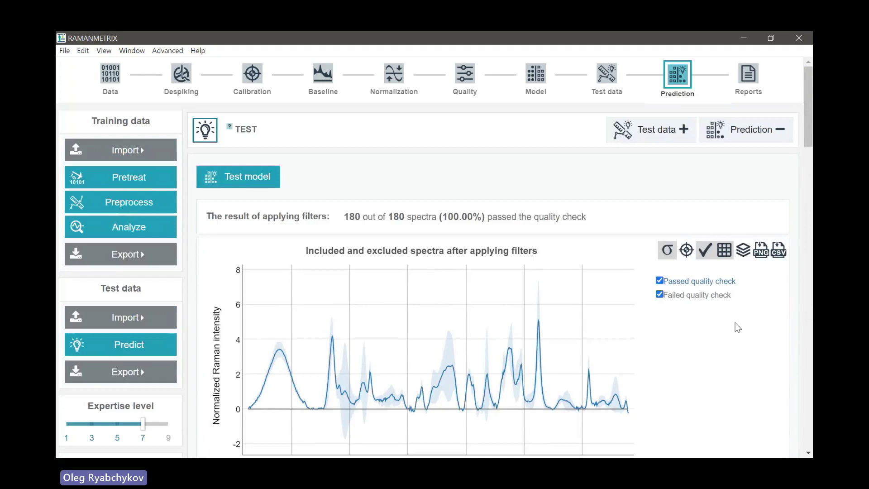
{"action": "left_click", "coordinate": [163, 254]}
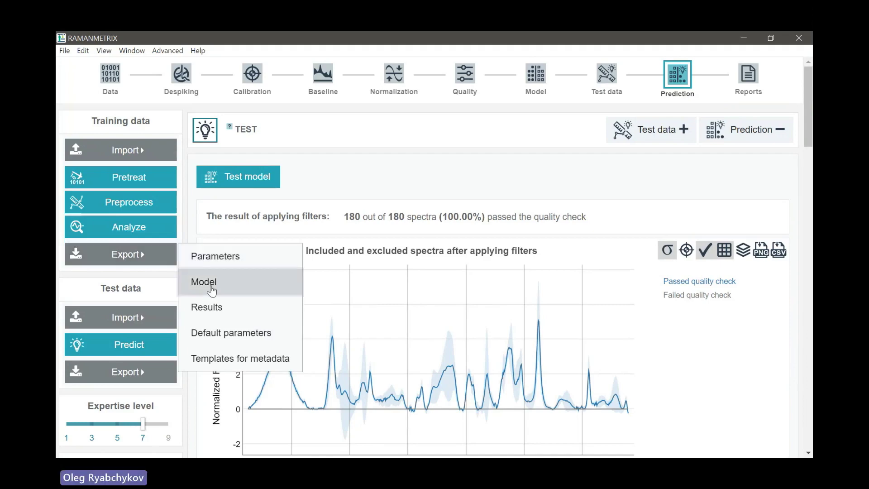
{"action": "left_click", "coordinate": [211, 288]}
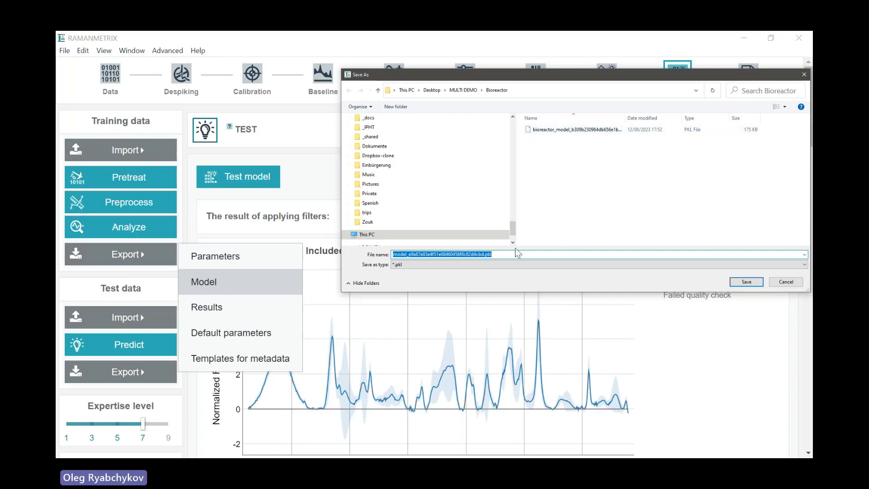
{"action": "left_click", "coordinate": [746, 283]}
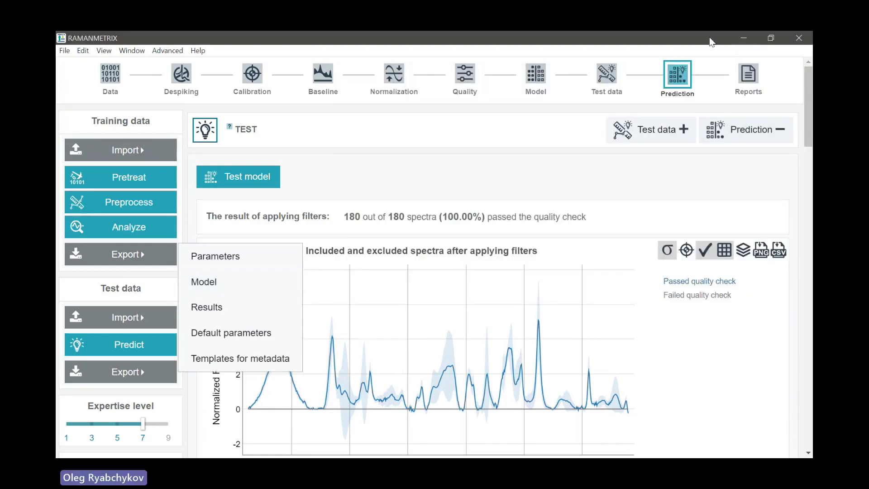
Minimize the main application, open the client_20230605 folder in MULTI DEMO, and launch client.exe
{"action": "left_click", "coordinate": [746, 39]}
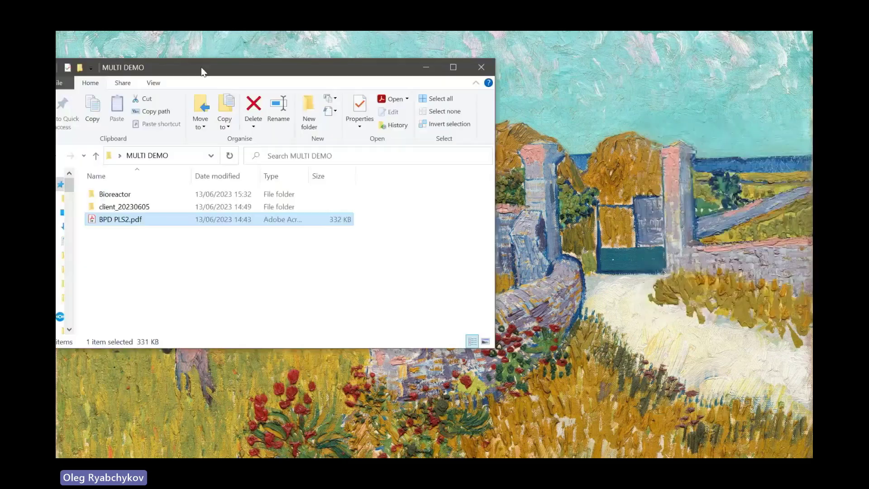
{"action": "left_click_drag", "start_coordinate": [202, 72], "coordinate": [434, 74]}
{"action": "left_click", "coordinate": [379, 214]}
{"action": "double_click", "coordinate": [379, 214]}
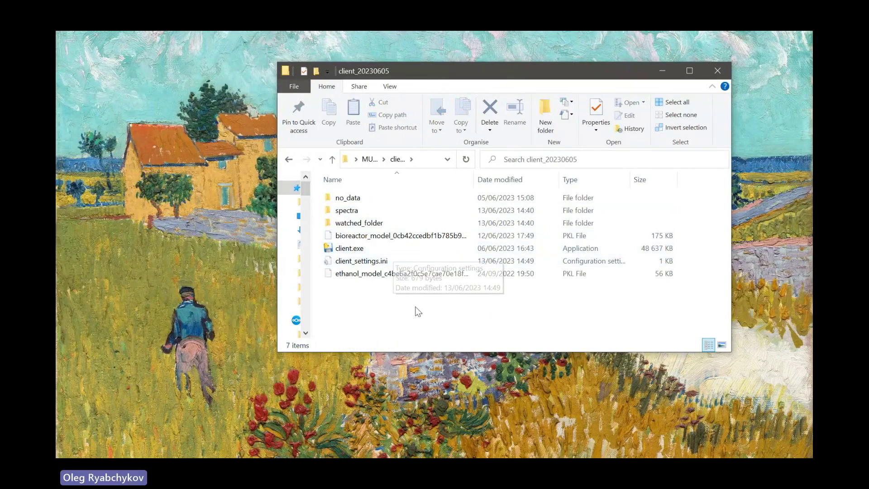
{"action": "double_click", "coordinate": [360, 249]}
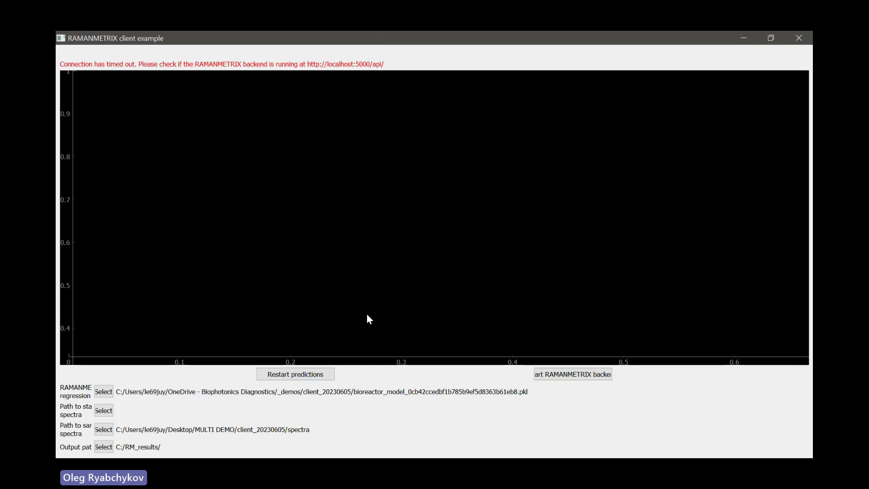
Set the client's path to sample spectra to watched_folder inside client_20230605
{"action": "left_click", "coordinate": [103, 429]}
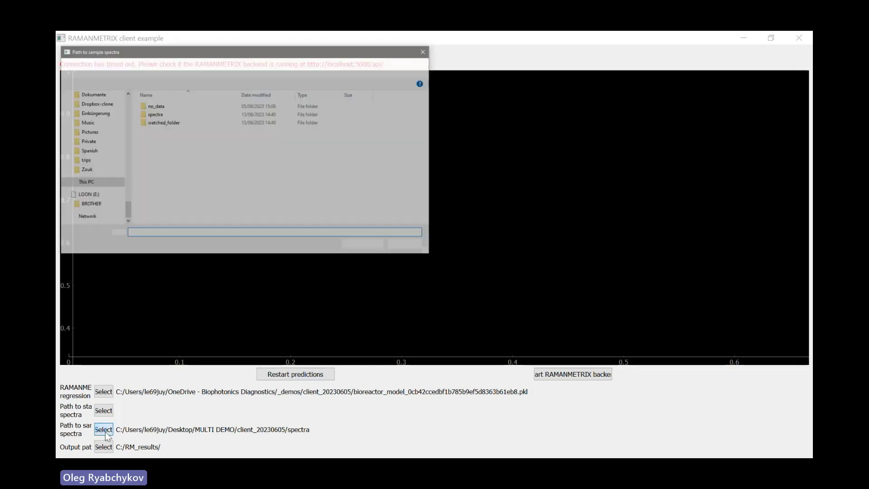
{"action": "left_click", "coordinate": [163, 122]}
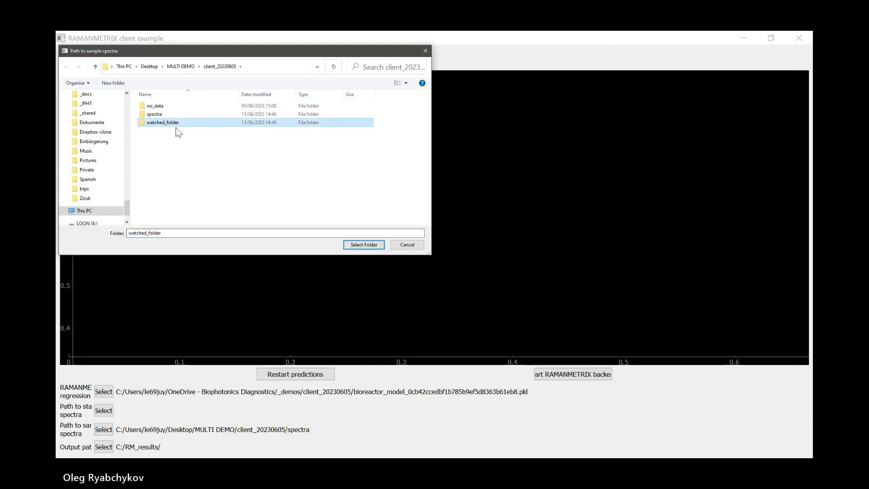
{"action": "left_click", "coordinate": [368, 245]}
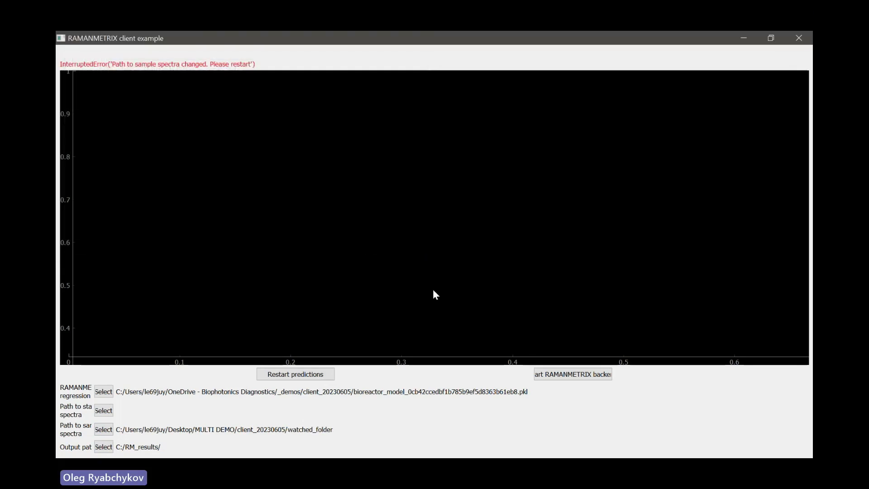
Start the RAMANMETRIX backend from the client, return to the client window, and restart the predictions
{"action": "left_click", "coordinate": [574, 375]}
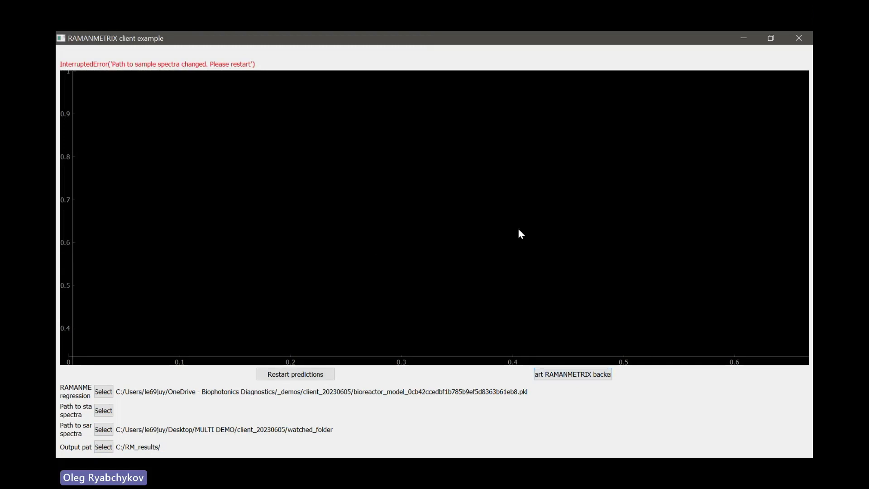
{"action": "left_click", "coordinate": [576, 377]}
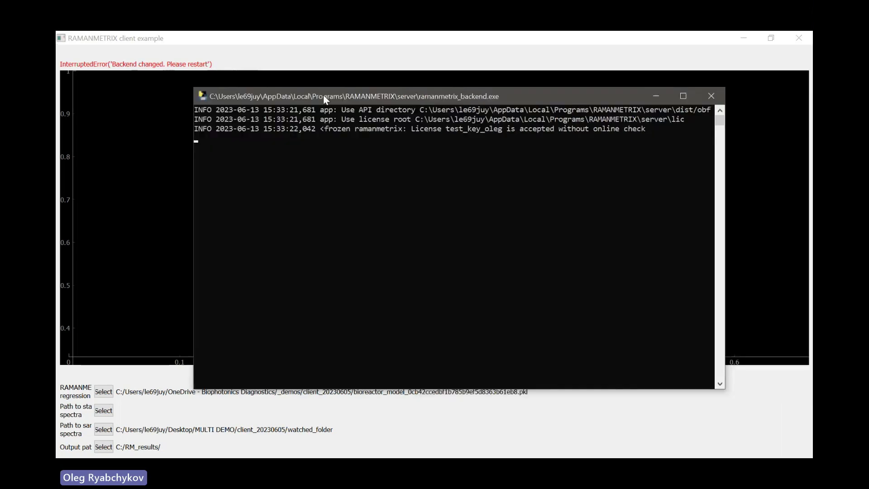
{"action": "left_click_drag", "start_coordinate": [323, 93], "coordinate": [290, 83]}
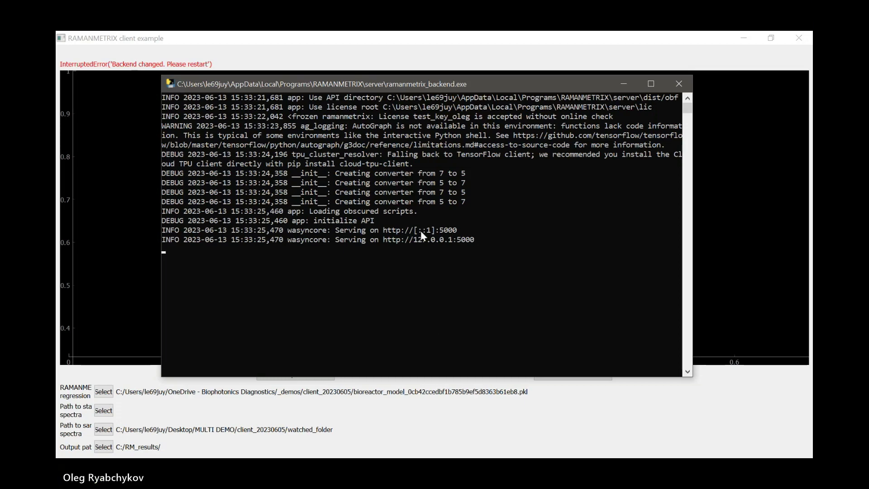
{"action": "left_click", "coordinate": [638, 39]}
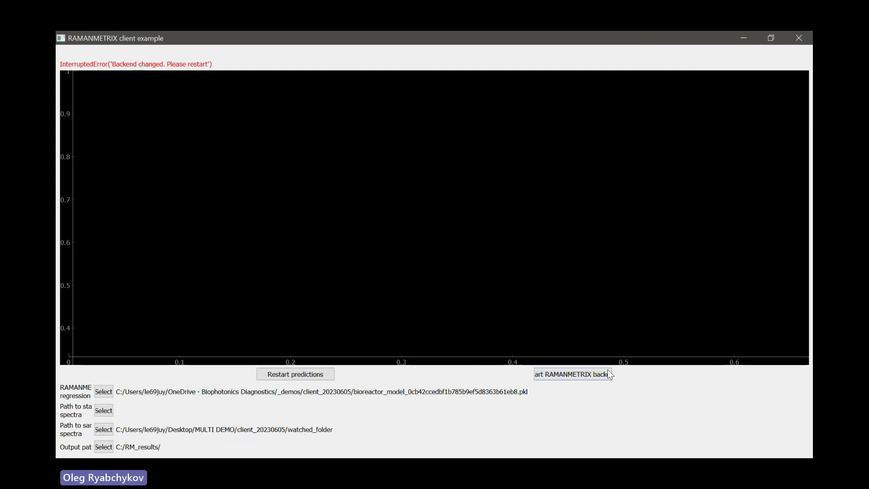
{"action": "left_click", "coordinate": [296, 374]}
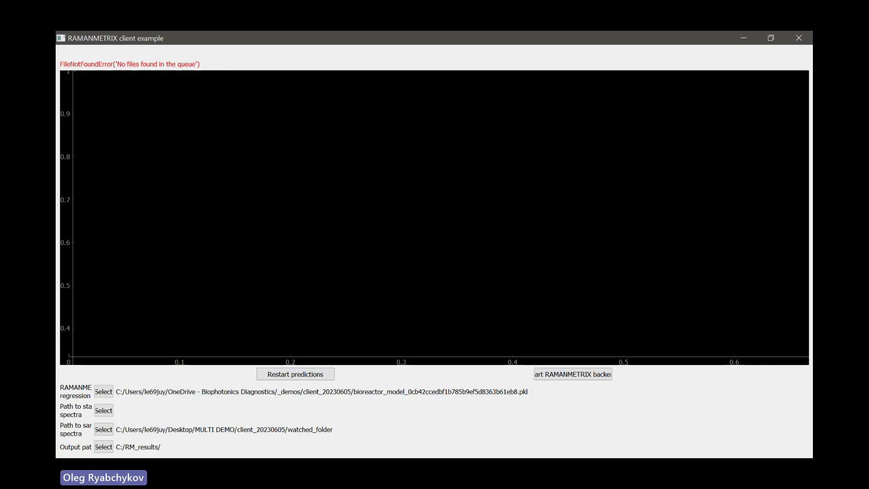
Tile the client_20230605 folder window into the desktop's upper-left quarter and check the contents of its spectra subfolder
{"action": "key", "text": "alt+Tab"}
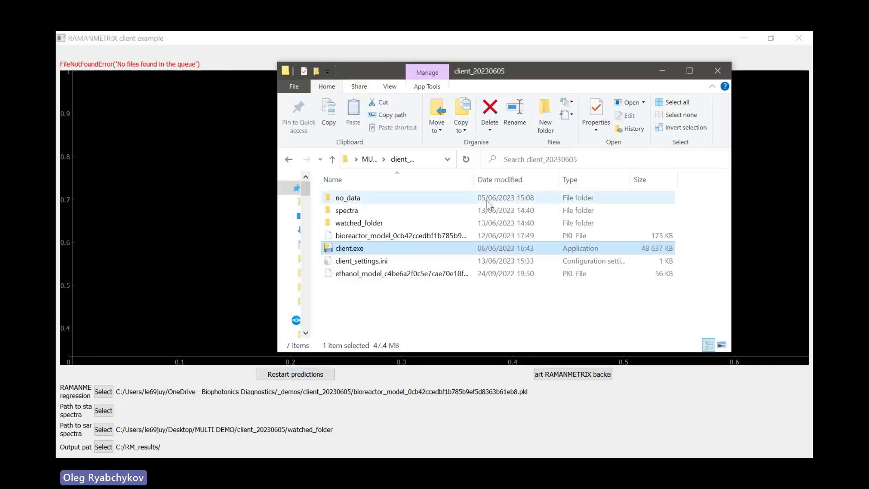
{"action": "left_click", "coordinate": [403, 222]}
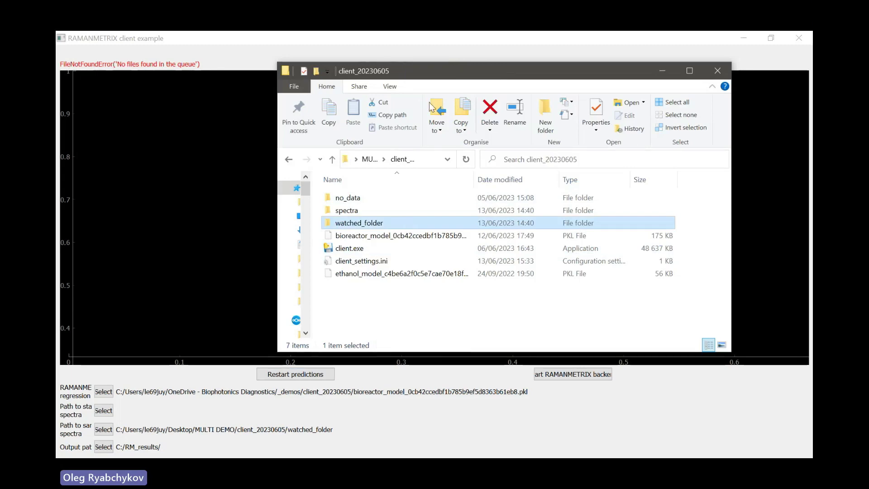
{"action": "left_click_drag", "start_coordinate": [428, 69], "coordinate": [55, 31]}
{"action": "double_click", "coordinate": [135, 179]}
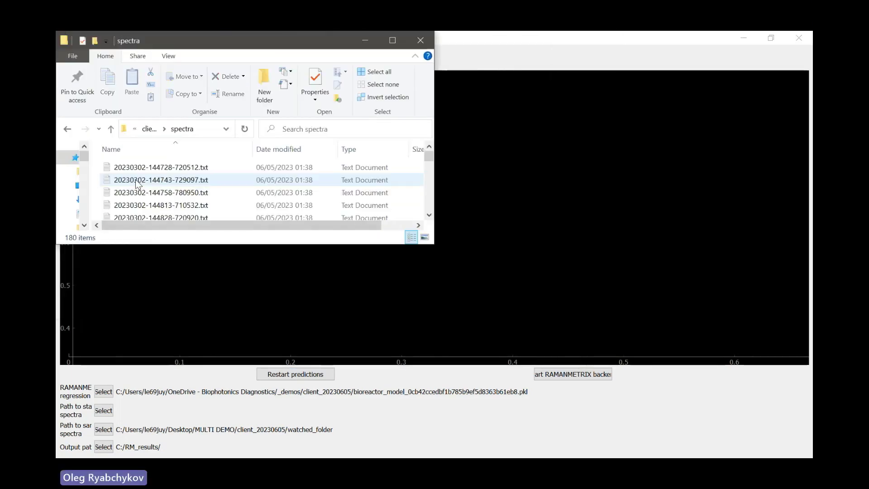
{"action": "key", "text": "alt+Left"}
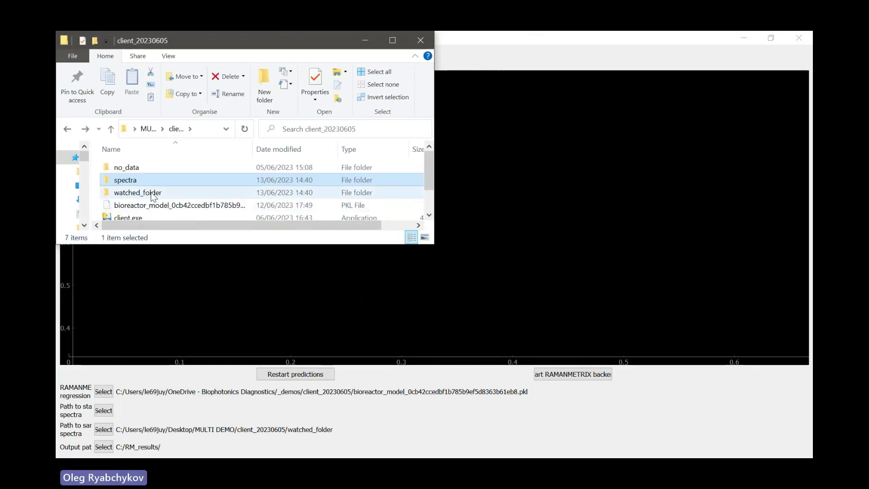
Open watched_folder in its own window tiled below the client_20230605 folder, and arrange the client window beside both
{"action": "double_click", "coordinate": [151, 192], "text": "ctrl"}
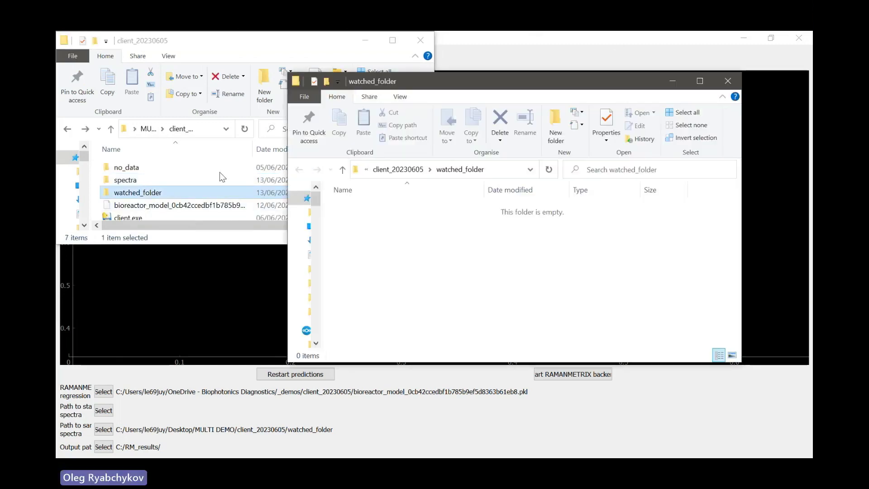
{"action": "key", "text": "super+Left"}
{"action": "key", "text": "super+Down"}
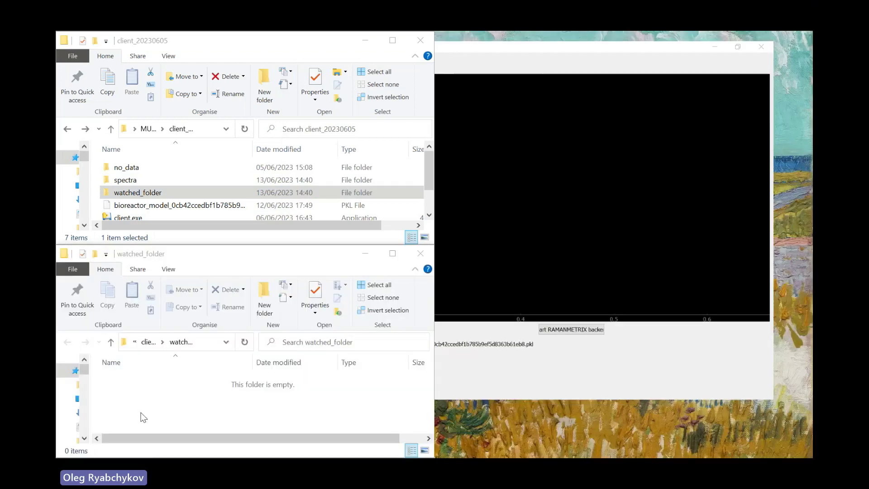
{"action": "left_click", "coordinate": [525, 105]}
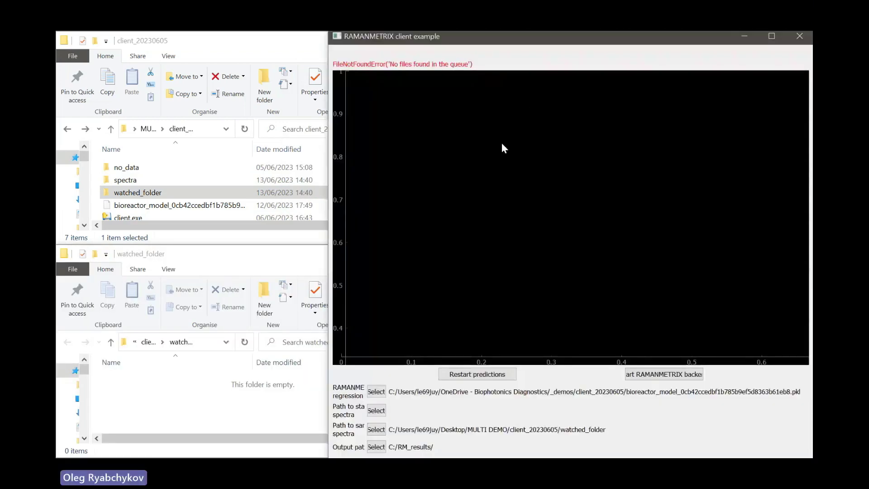
{"action": "left_click", "coordinate": [267, 426]}
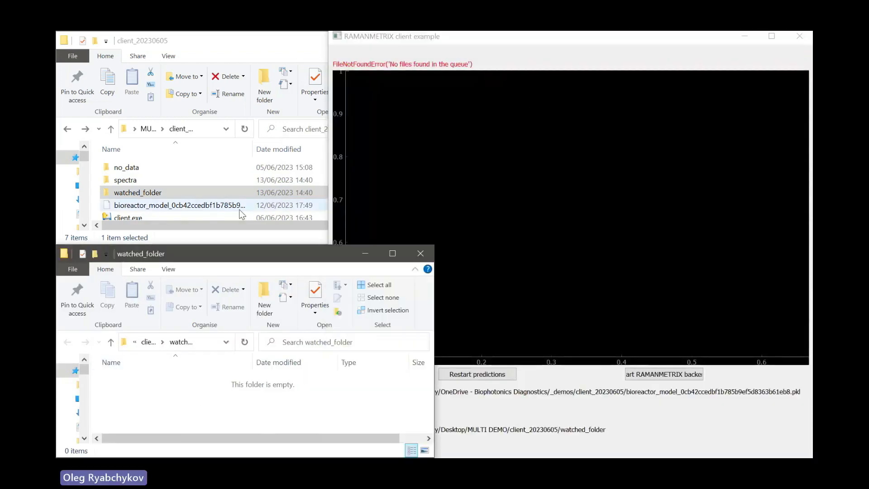
{"action": "double_click", "coordinate": [139, 180]}
{"action": "left_click", "coordinate": [204, 170]}
{"action": "left_click_drag", "start_coordinate": [204, 170], "coordinate": [194, 400]}
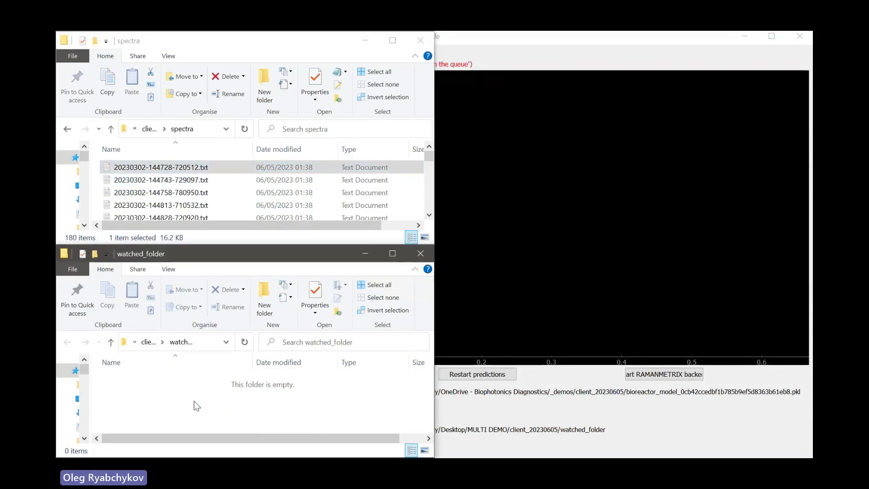
{"action": "left_click", "coordinate": [449, 216]}
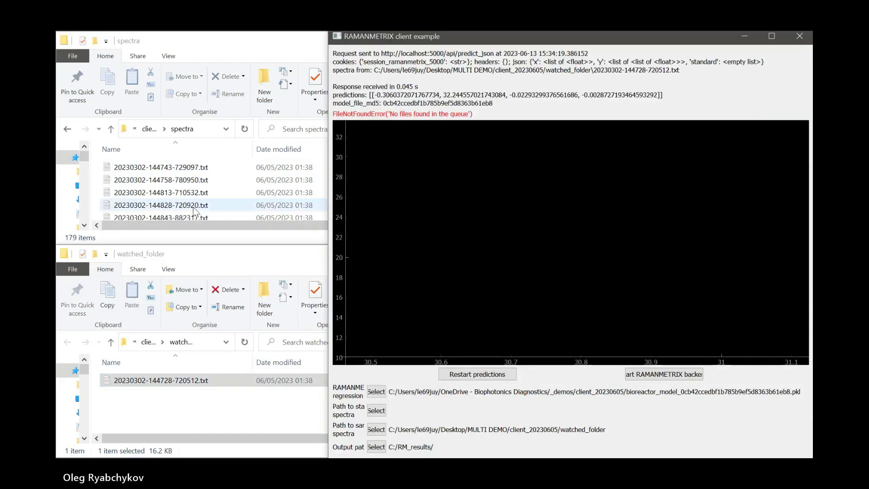
{"action": "left_click_drag", "start_coordinate": [160, 180], "coordinate": [178, 416]}
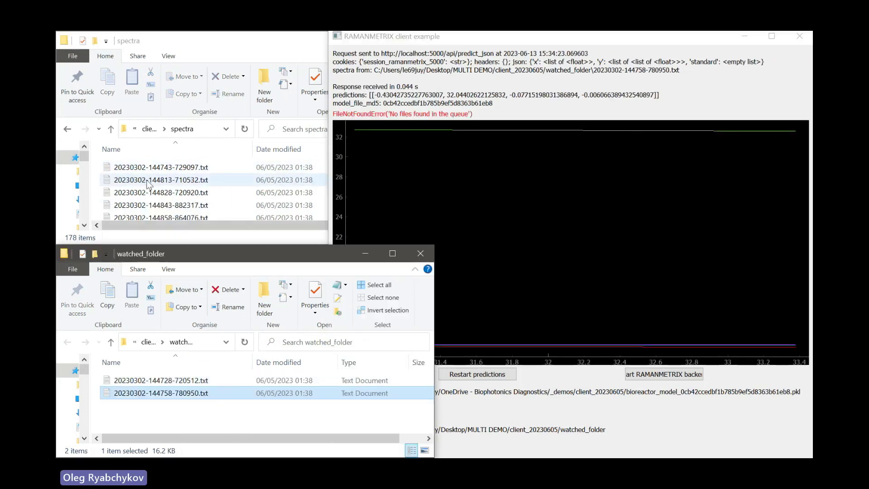
{"action": "left_click_drag", "start_coordinate": [161, 168], "coordinate": [168, 398]}
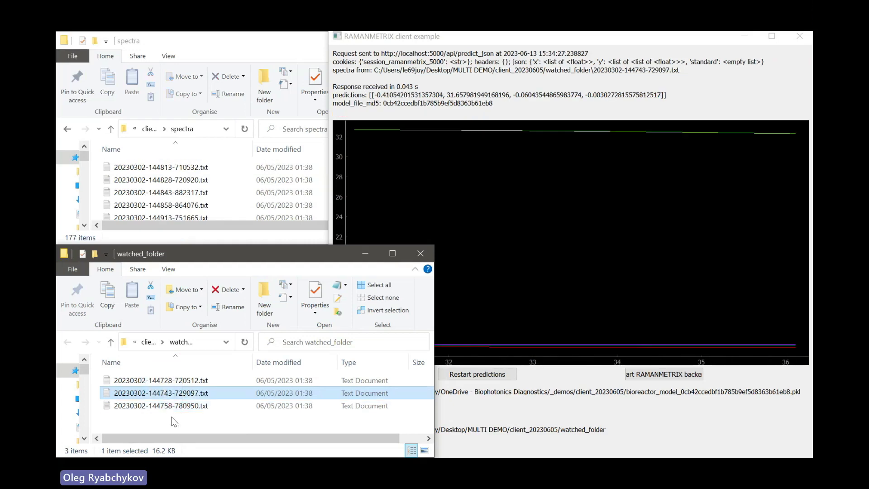
{"action": "left_click_drag", "start_coordinate": [160, 168], "coordinate": [200, 423]}
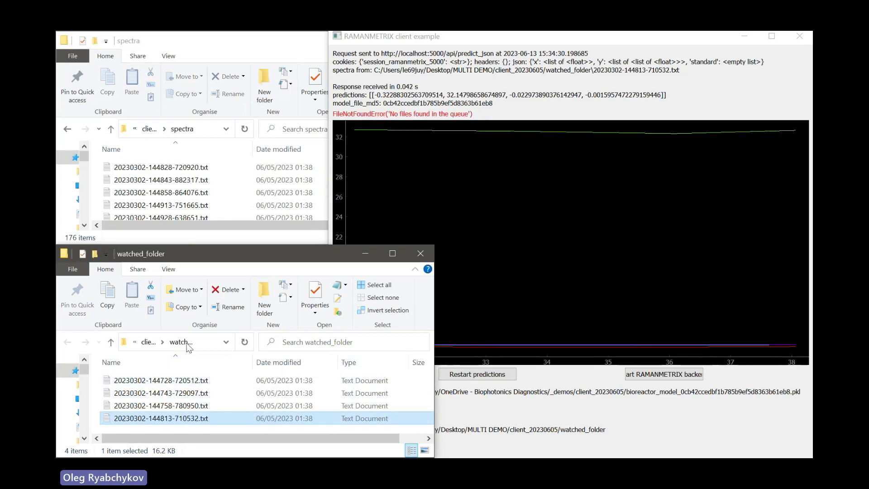
{"action": "left_click", "coordinate": [180, 169]}
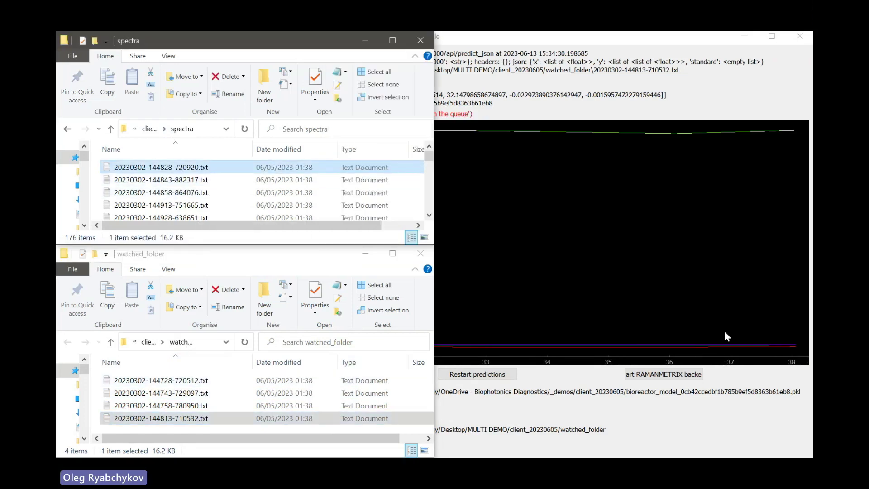
{"action": "left_click_drag", "start_coordinate": [158, 169], "coordinate": [181, 393]}
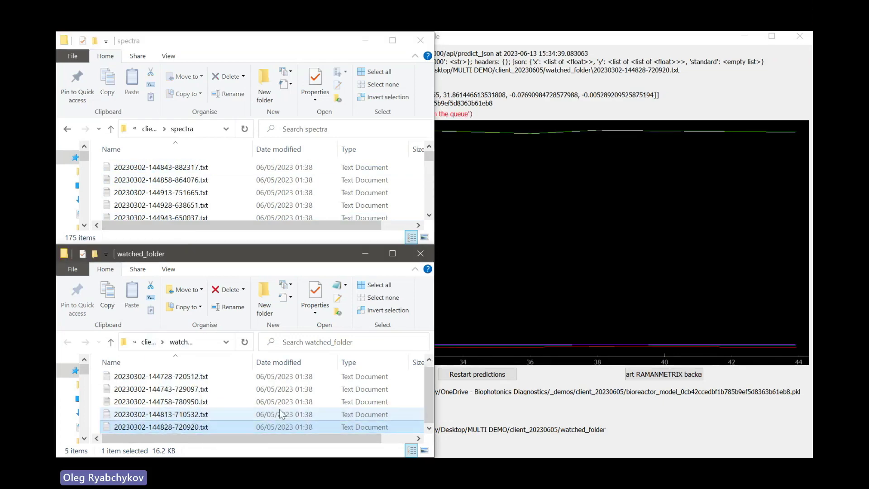
Move all remaining files of the spectra folder into watched_folder and bring the client's prediction plot forward
{"action": "left_click", "coordinate": [190, 172]}
{"action": "scroll", "coordinate": [190, 176], "scroll_direction": "down", "scroll_amount": 20}
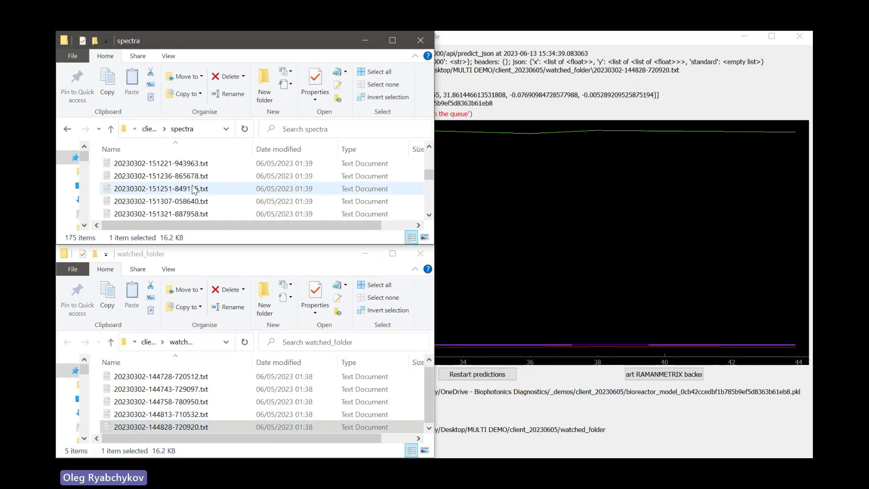
{"action": "scroll", "coordinate": [195, 200], "scroll_direction": "down", "scroll_amount": 20}
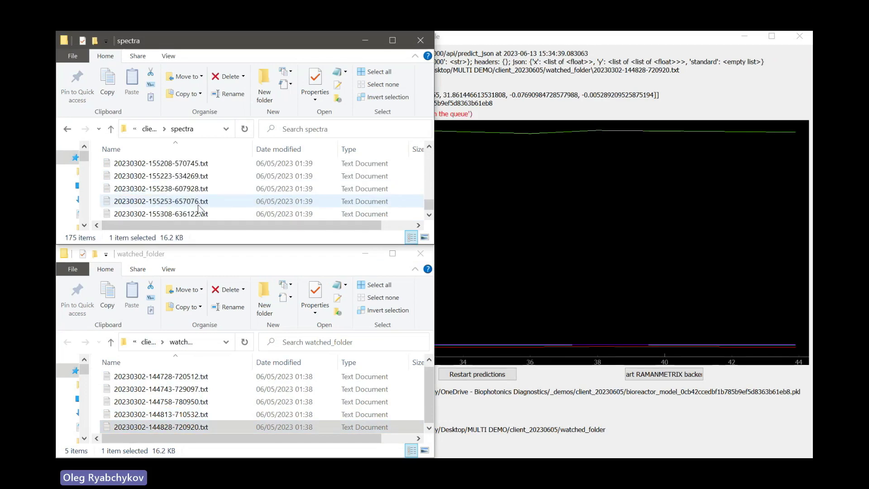
{"action": "key", "text": "ctrl+a"}
{"action": "left_click_drag", "start_coordinate": [205, 198], "coordinate": [271, 426]}
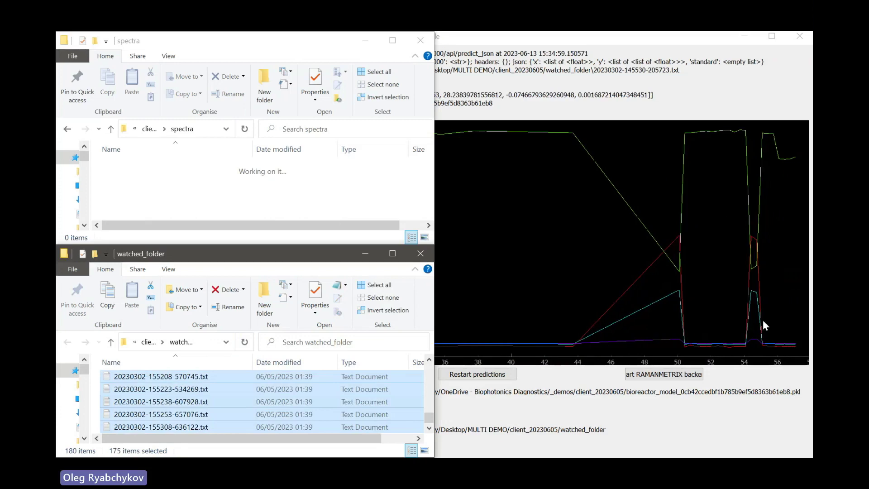
{"action": "left_click", "coordinate": [728, 239]}
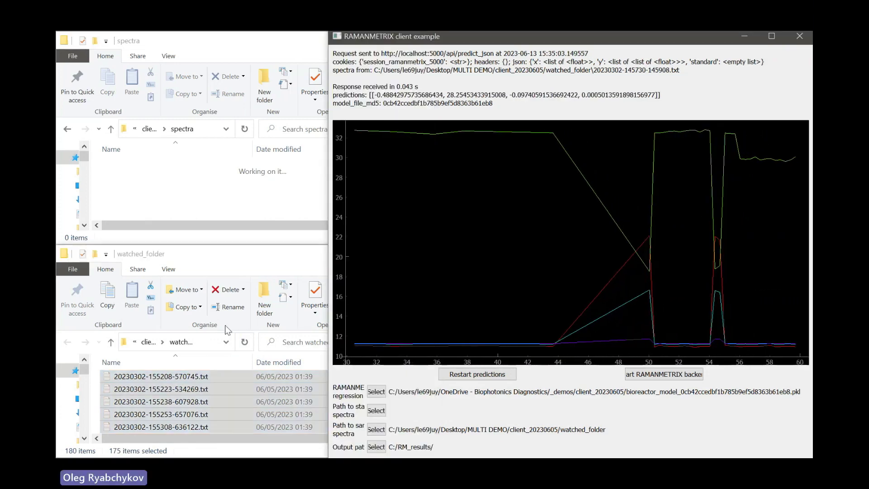
Save client_settings.ini in client_20230605 with the sleep parameter set to 0 and restart the client's predictions
{"action": "left_click", "coordinate": [154, 166]}
{"action": "key", "text": "alt+Up"}
{"action": "scroll", "coordinate": [149, 213], "scroll_direction": "down", "scroll_amount": 1}
{"action": "double_click", "coordinate": [136, 202]}
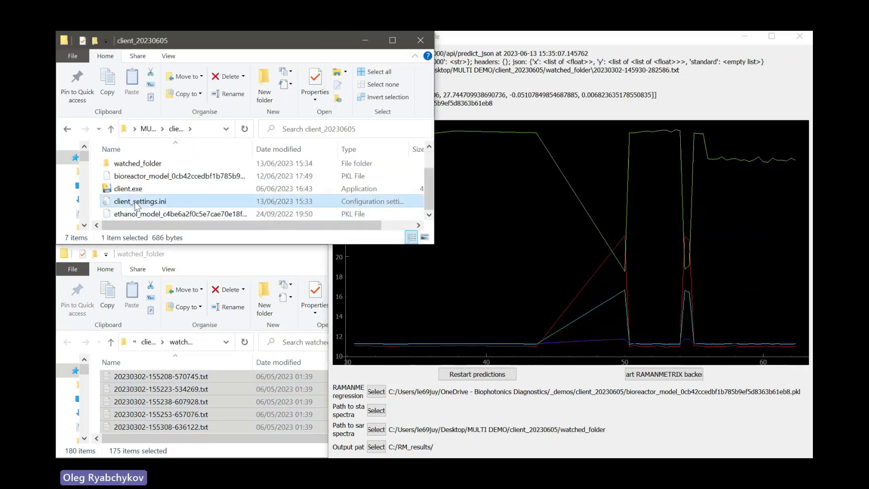
{"action": "left_click_drag", "start_coordinate": [321, 270], "coordinate": [308, 271]}
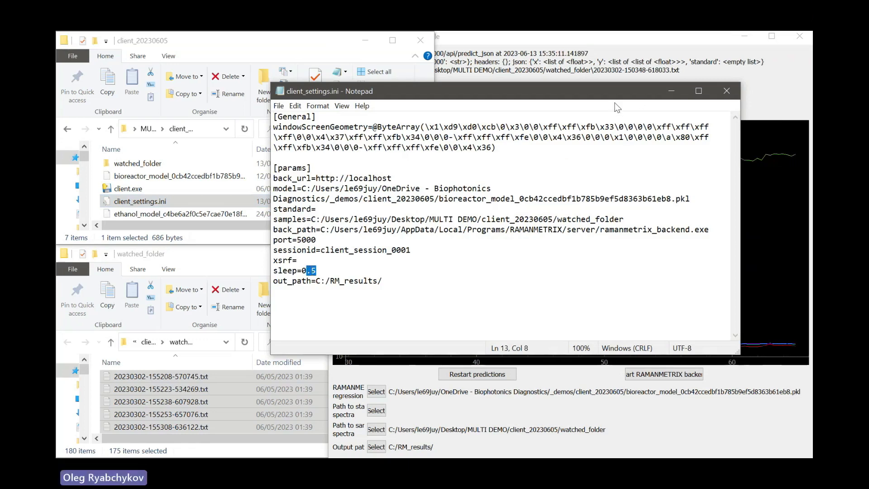
{"action": "left_click_drag", "start_coordinate": [616, 96], "coordinate": [394, 85]}
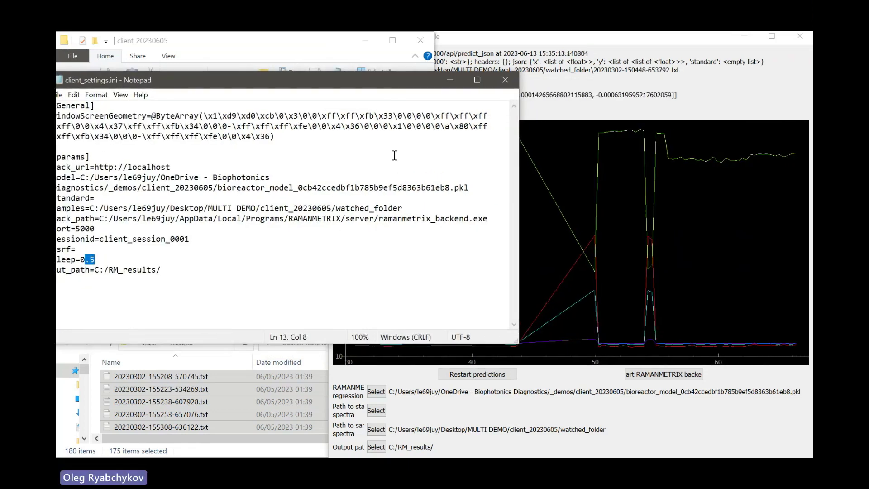
{"action": "key", "text": "BackSpace"}
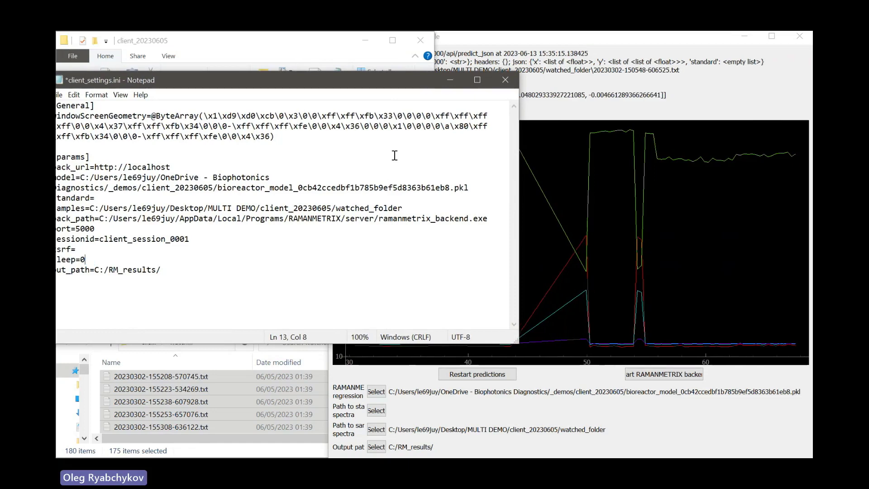
{"action": "left_click", "coordinate": [542, 185]}
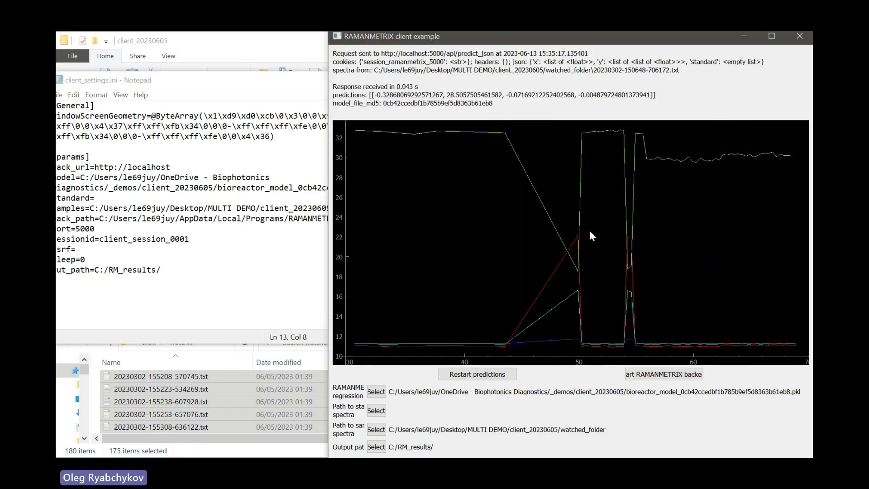
{"action": "left_click", "coordinate": [474, 374]}
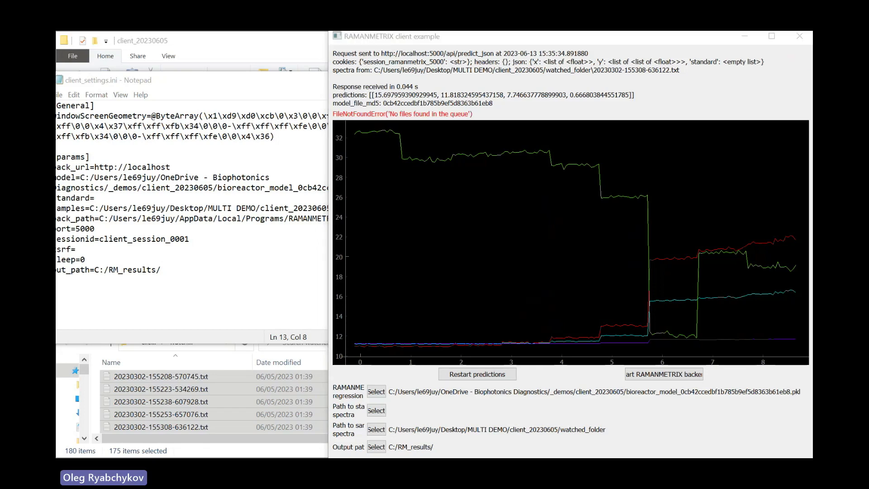
Switch to the maximised browser and open the Backend APIs section on the Tools page of the RAMANMETRIX documentation
{"action": "key", "text": "alt+Tab"}
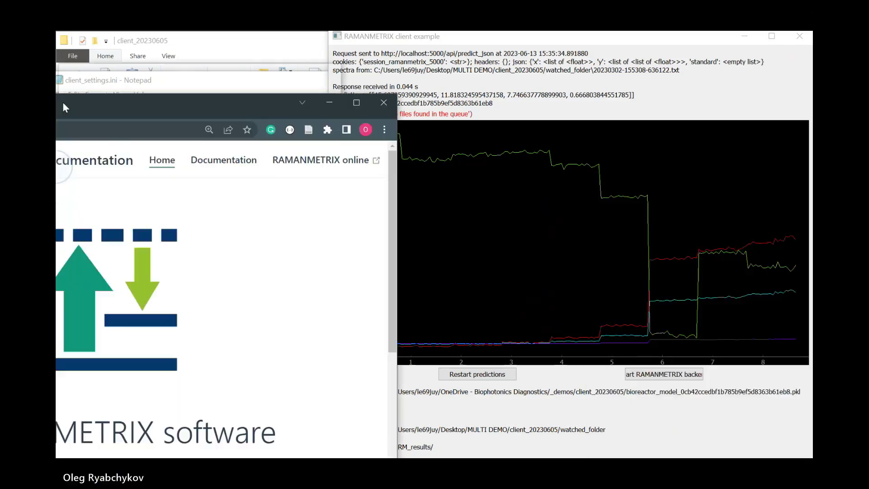
{"action": "double_click", "coordinate": [318, 32]}
{"action": "left_click", "coordinate": [459, 95]}
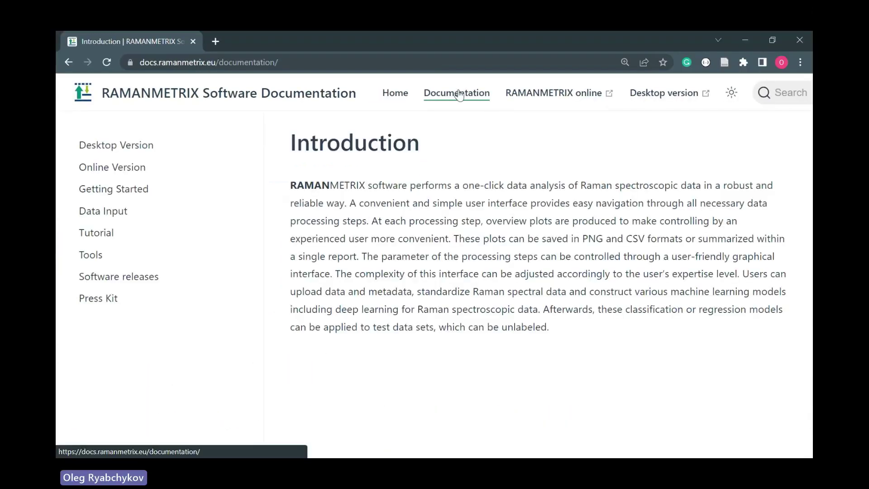
{"action": "left_click_drag", "start_coordinate": [141, 62], "coordinate": [216, 62]}
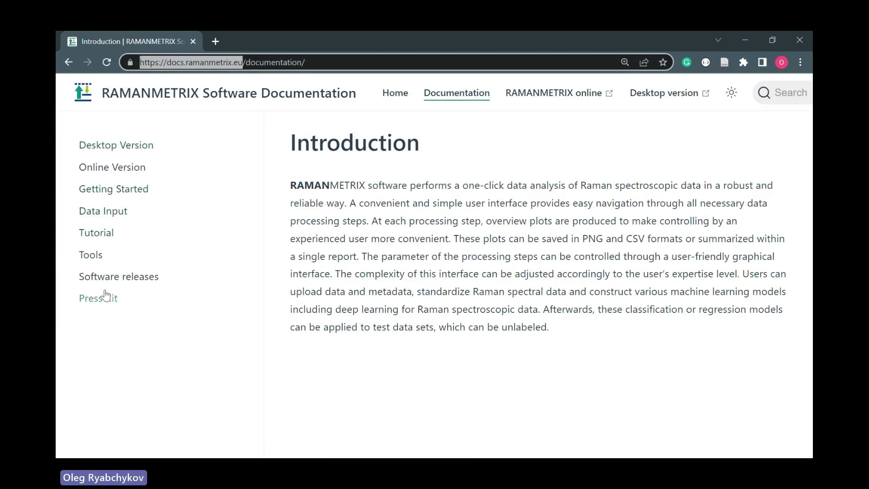
{"action": "left_click", "coordinate": [96, 257]}
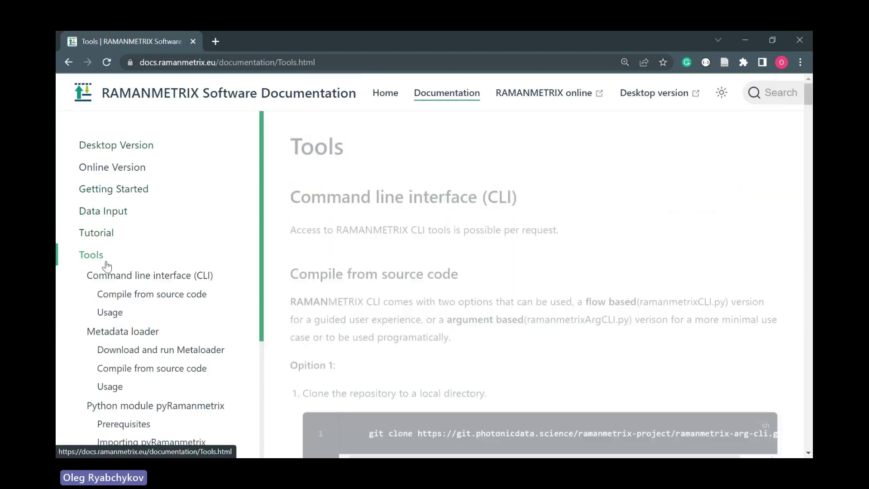
{"action": "scroll", "coordinate": [136, 280], "scroll_direction": "down", "scroll_amount": 4}
{"action": "left_click", "coordinate": [131, 317]}
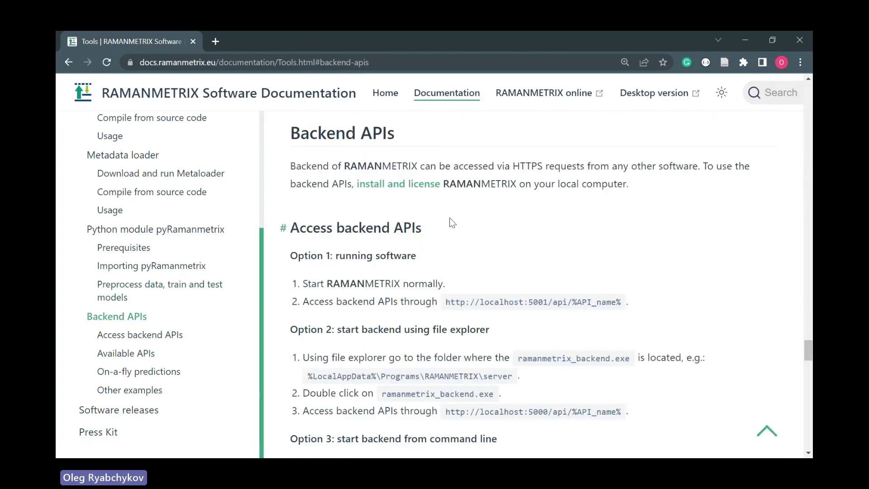
{"action": "scroll", "coordinate": [398, 348], "scroll_direction": "down", "scroll_amount": 3}
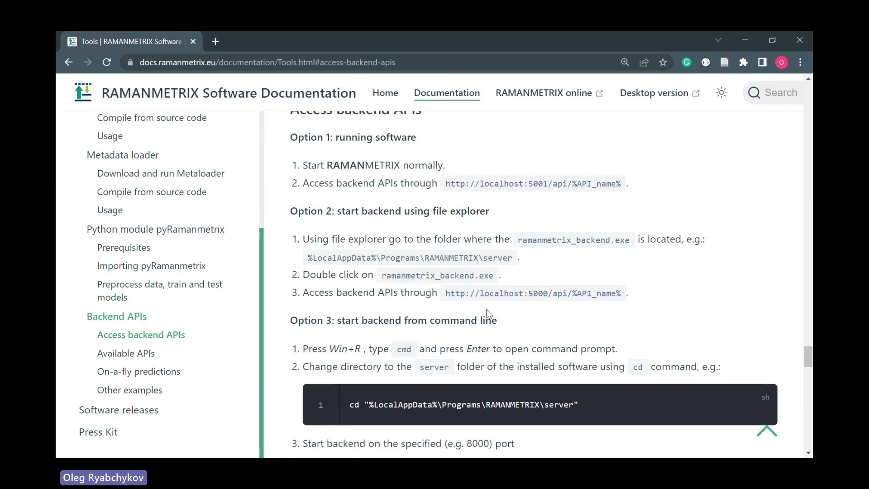
{"action": "scroll", "coordinate": [489, 310], "scroll_direction": "down", "scroll_amount": 1}
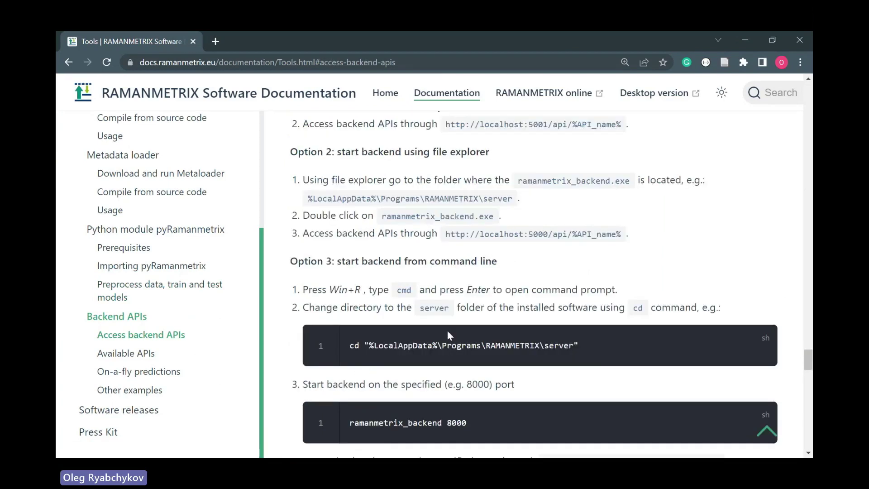
{"action": "left_click_drag", "start_coordinate": [446, 234], "coordinate": [622, 233]}
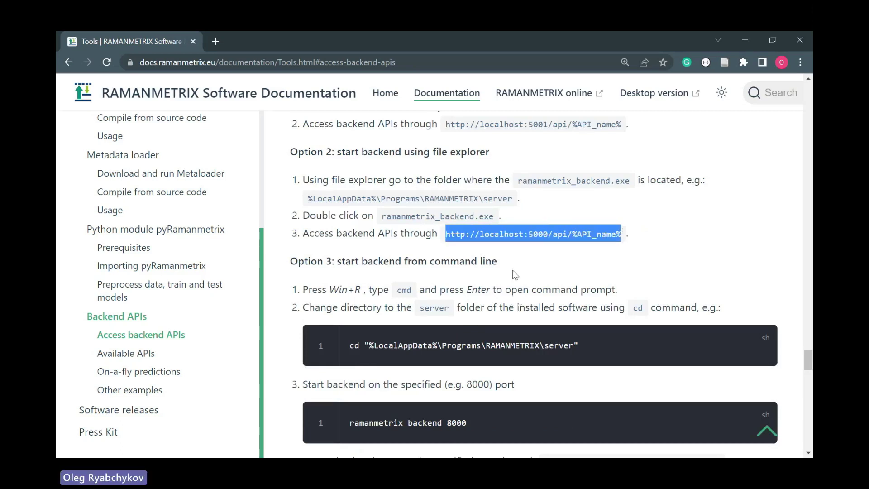
{"action": "scroll", "coordinate": [552, 262], "scroll_direction": "up", "scroll_amount": 1}
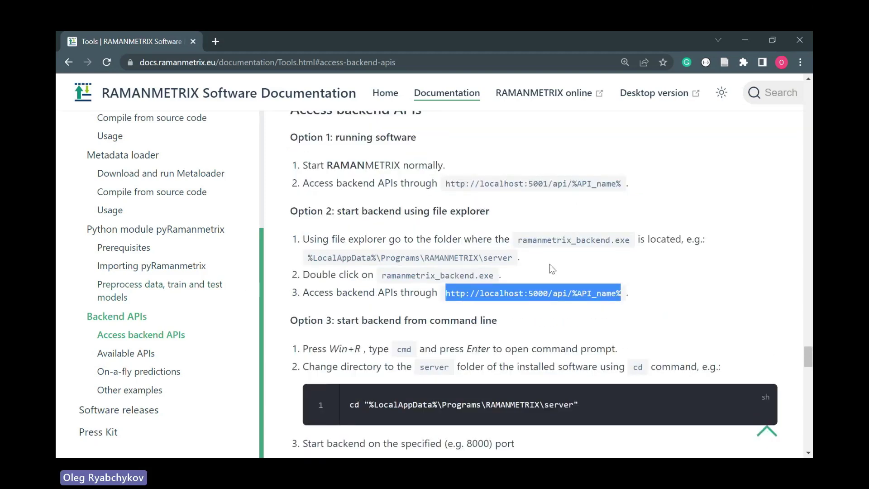
{"action": "left_click", "coordinate": [203, 234]}
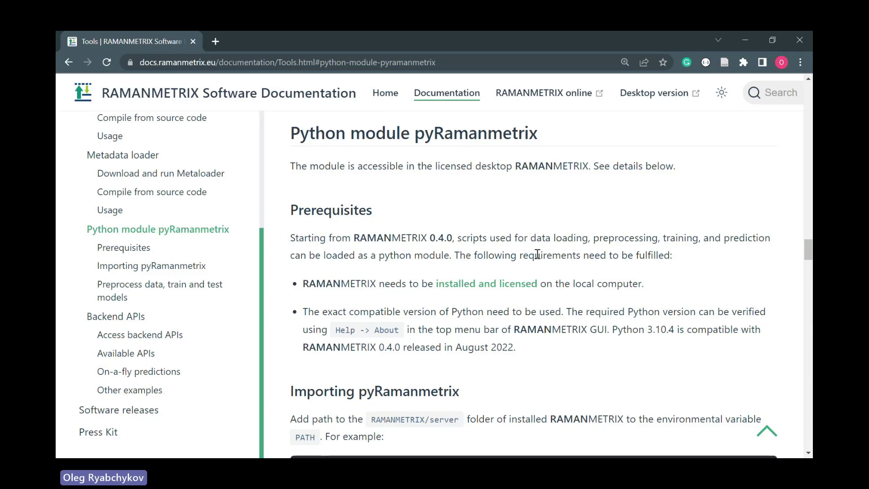
{"action": "left_click", "coordinate": [161, 319]}
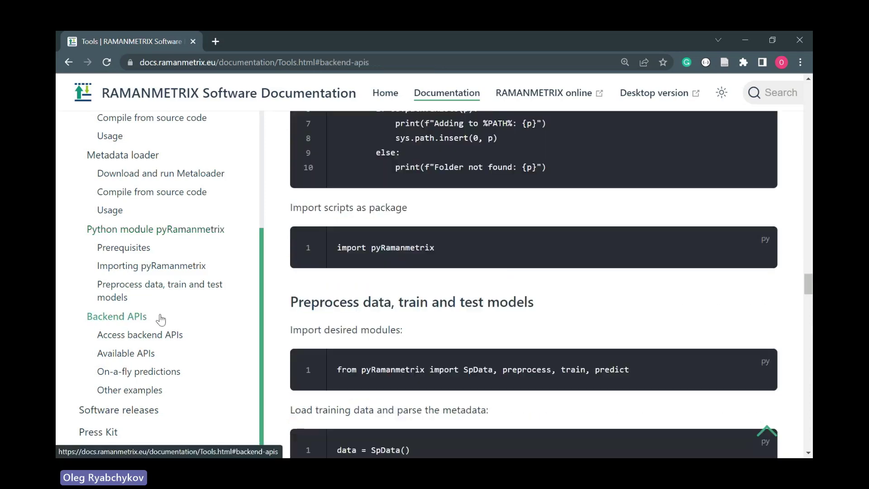
{"action": "left_click_drag", "start_coordinate": [623, 307], "coordinate": [454, 314]}
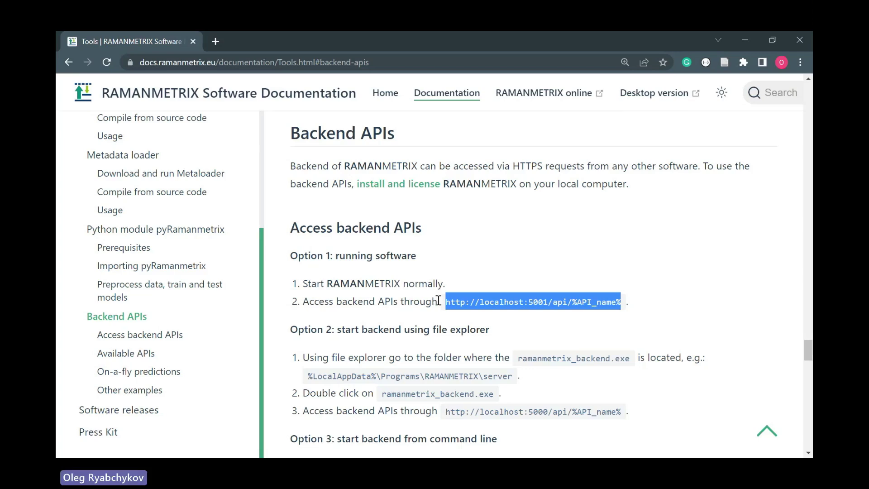
{"action": "left_click_drag", "start_coordinate": [444, 303], "coordinate": [624, 305]}
Close the documentation browser and the client_settings.ini editor, and bring the client_20230605 folder window to the front
{"action": "left_click", "coordinate": [799, 42]}
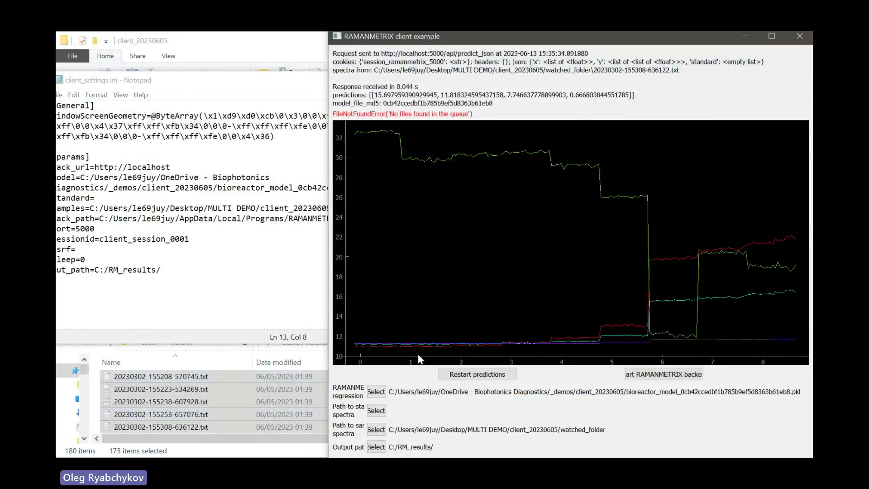
{"action": "left_click", "coordinate": [256, 79]}
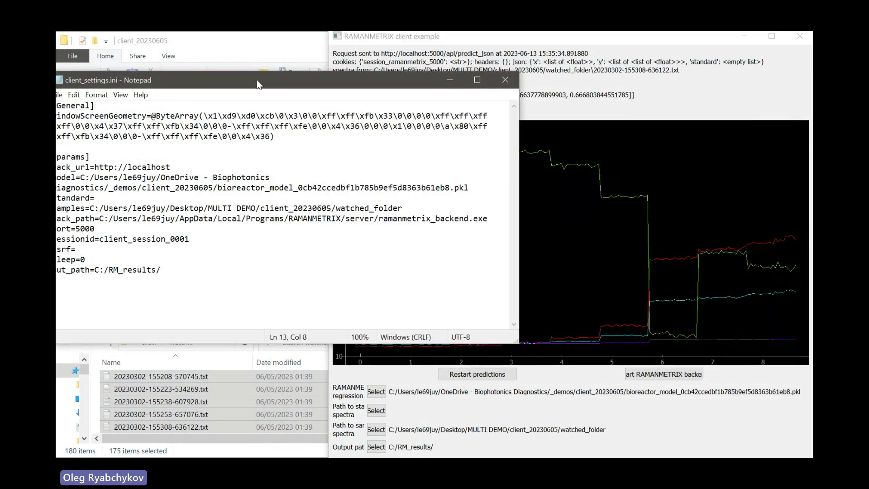
{"action": "left_click", "coordinate": [510, 79]}
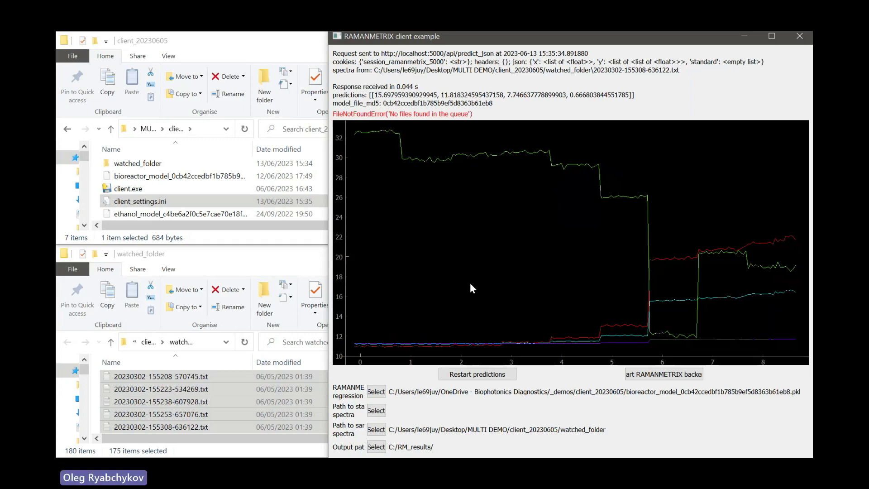
{"action": "left_click", "coordinate": [268, 39]}
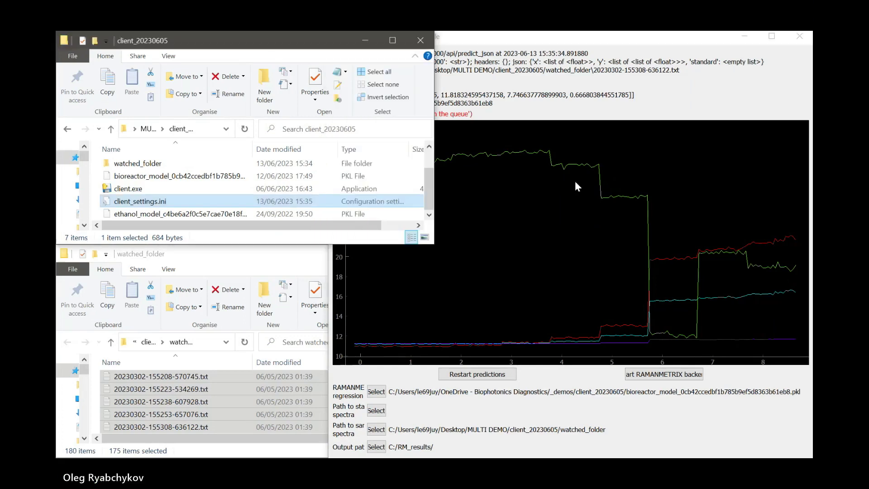